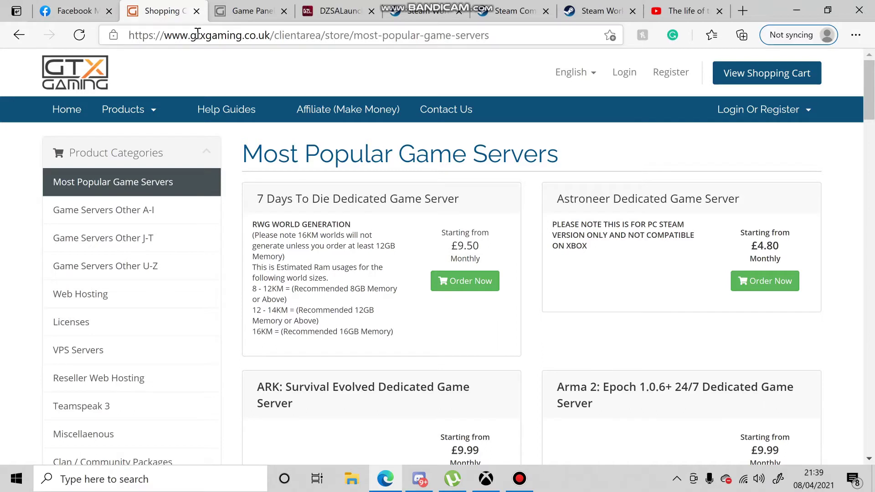
- Review the GTX Gaming store page, highlighting its domain name and the DayZ server's monthly price
{"action": "left_click_drag", "start_coordinate": [192, 36], "coordinate": [272, 38]}
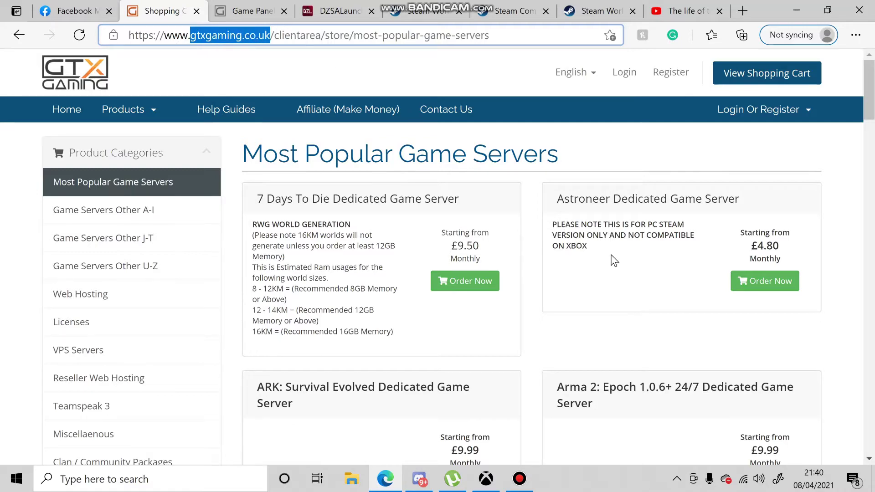
{"action": "scroll", "coordinate": [611, 259], "scroll_direction": "down", "scroll_amount": 3}
{"action": "scroll", "coordinate": [187, 214], "scroll_direction": "down", "scroll_amount": 15}
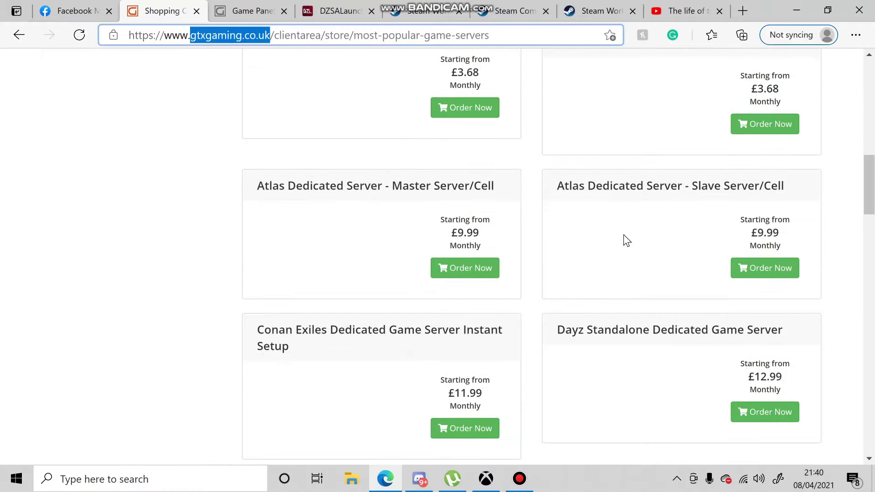
{"action": "scroll", "coordinate": [637, 215], "scroll_direction": "up", "scroll_amount": 6}
{"action": "mouse_move", "coordinate": [760, 378]}
{"action": "left_mouse_down"}
{"action": "mouse_move", "coordinate": [783, 377]}
{"action": "mouse_move", "coordinate": [754, 378]}
{"action": "left_mouse_up"}
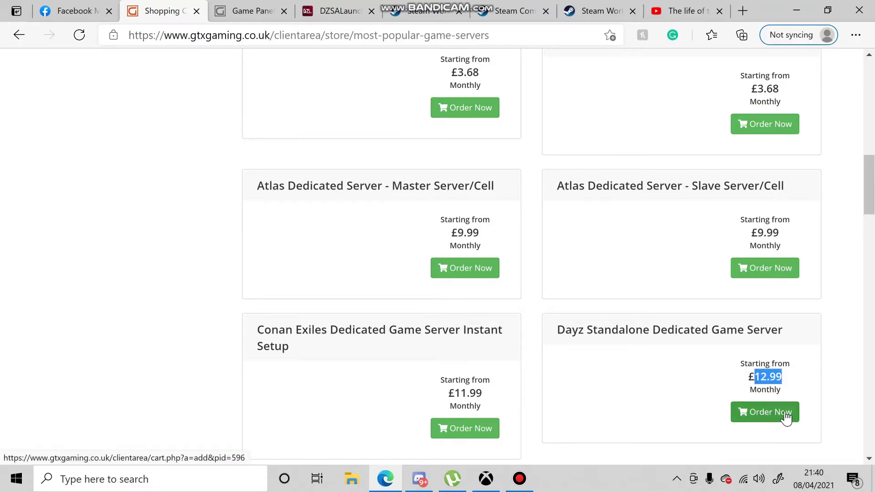
{"action": "scroll", "coordinate": [533, 347], "scroll_direction": "up", "scroll_amount": 6}
{"action": "scroll", "coordinate": [533, 346], "scroll_direction": "up", "scroll_amount": 7}
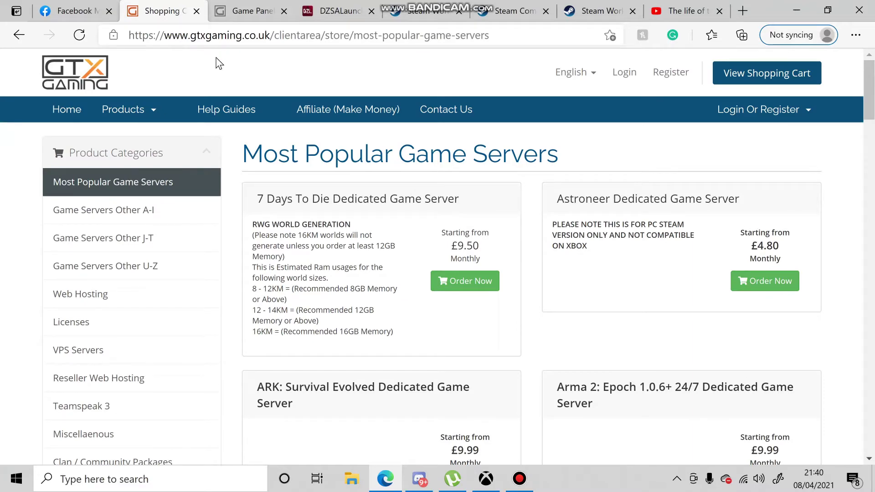
- Return to the Game Panel and highlight Config.cfg among the server's nine configuration files
{"action": "left_click", "coordinate": [250, 14]}
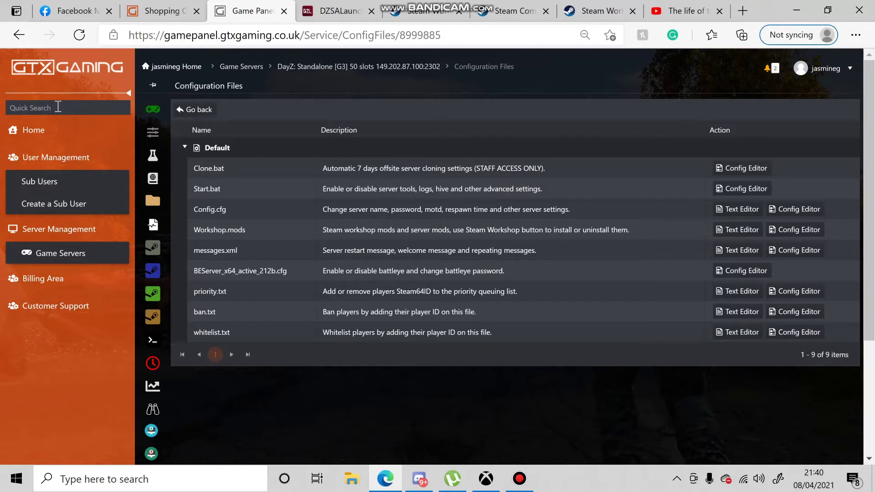
{"action": "left_click_drag", "start_coordinate": [170, 35], "coordinate": [229, 36]}
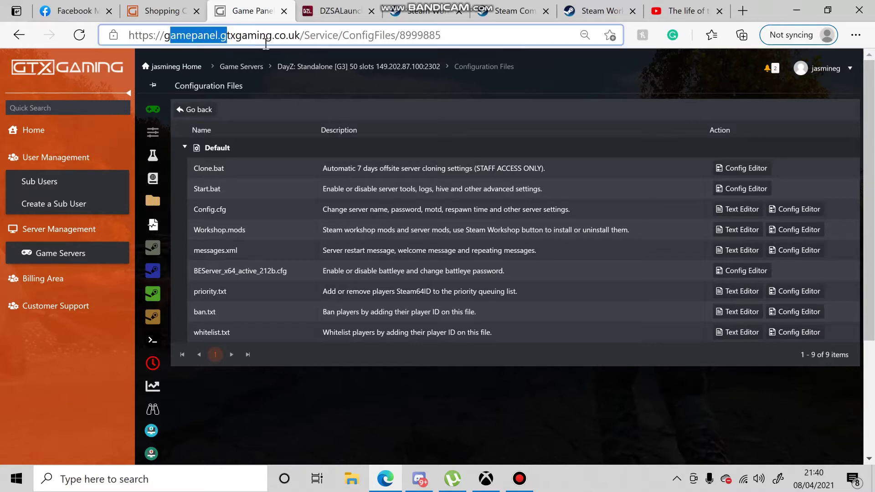
{"action": "mouse_move", "coordinate": [155, 132]}
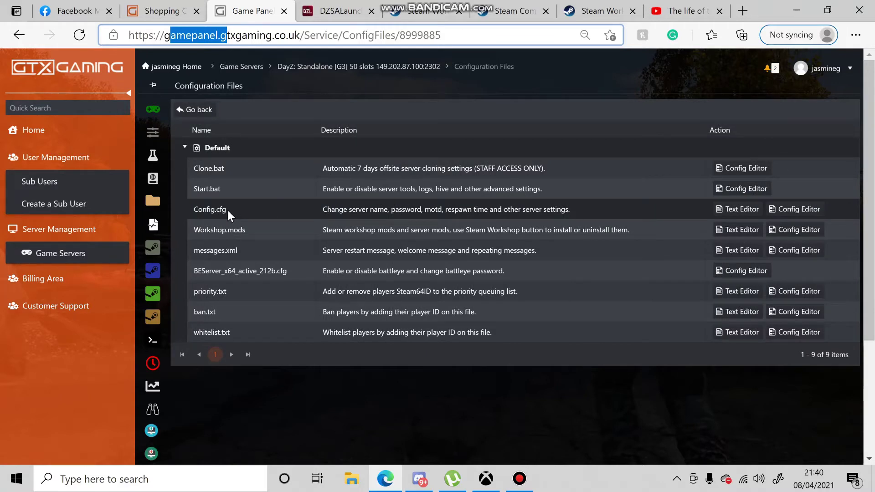
{"action": "left_click_drag", "start_coordinate": [228, 210], "coordinate": [194, 210]}
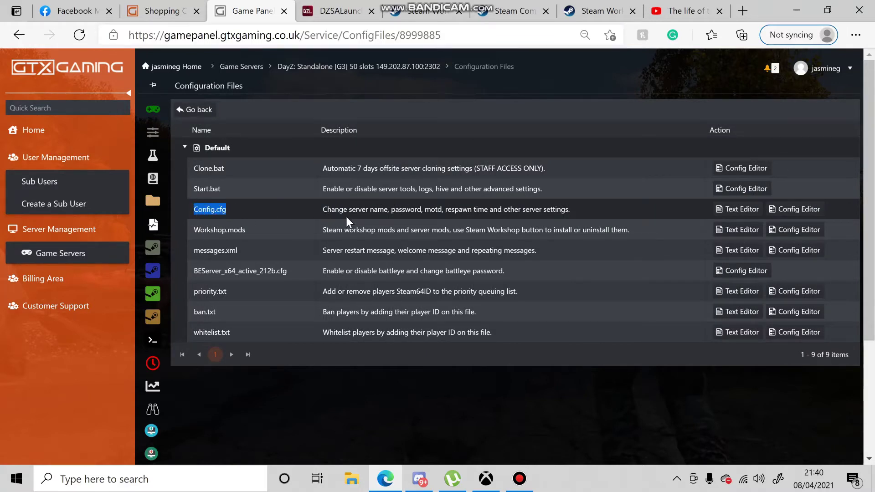
{"action": "left_click", "coordinate": [783, 210]}
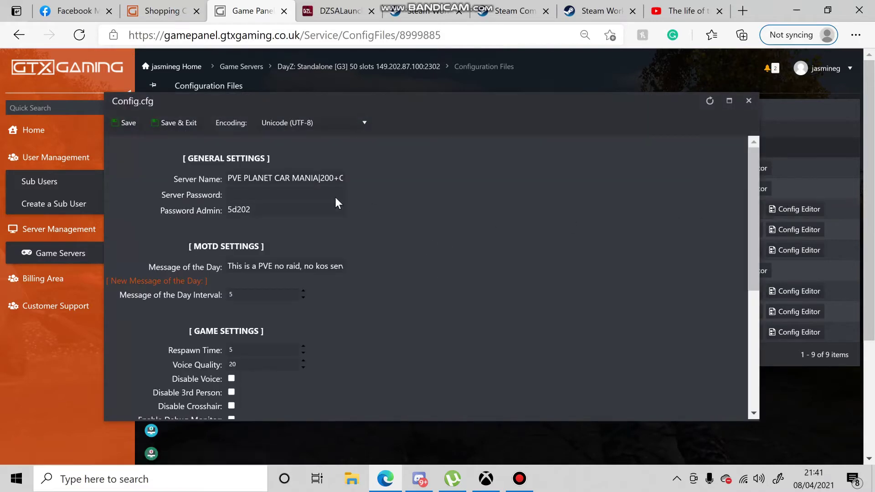
{"action": "left_click_drag", "start_coordinate": [264, 176], "coordinate": [316, 182]}
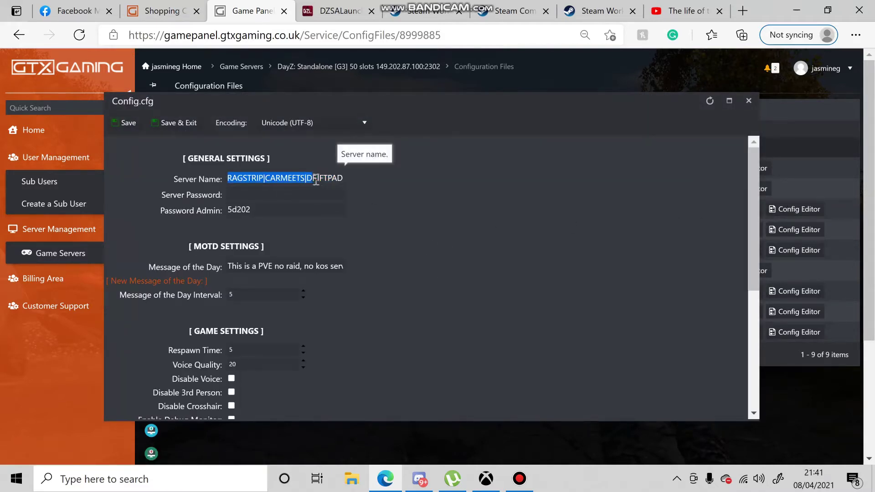
{"action": "key", "text": "ctrl+v"}
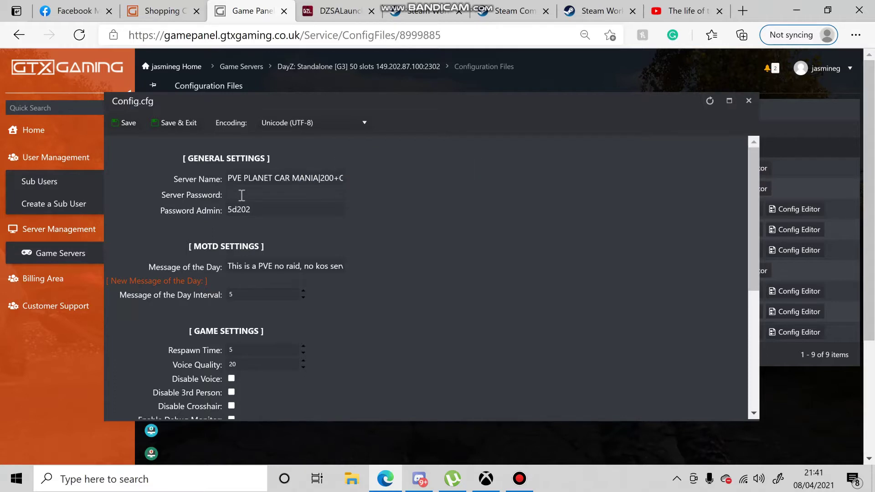
{"action": "left_click", "coordinate": [245, 195]}
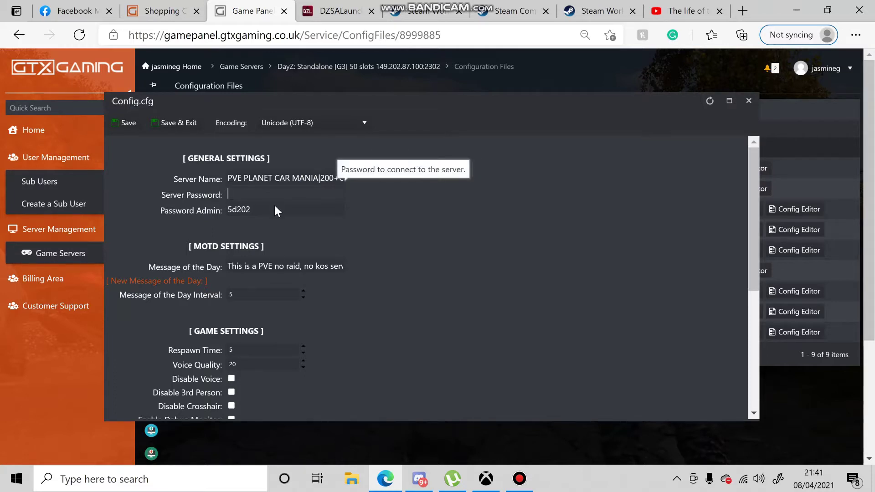
{"action": "left_click_drag", "start_coordinate": [229, 268], "coordinate": [356, 273]}
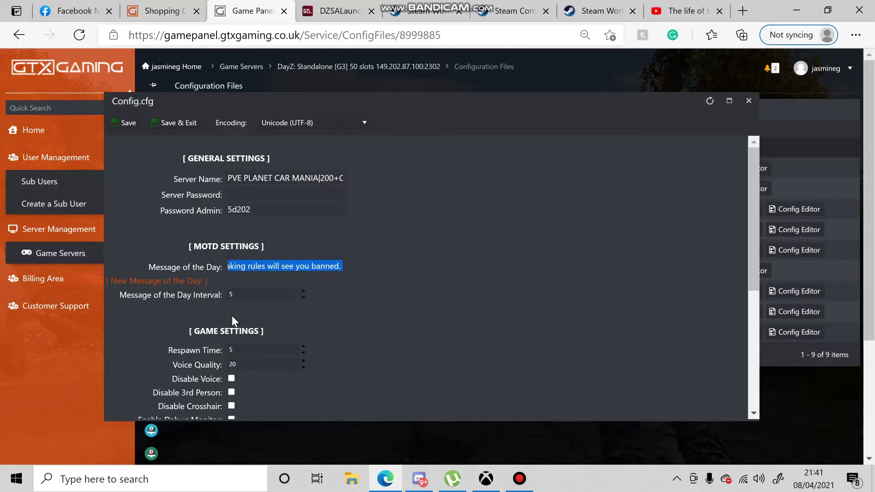
{"action": "scroll", "coordinate": [232, 320], "scroll_direction": "down", "scroll_amount": 2}
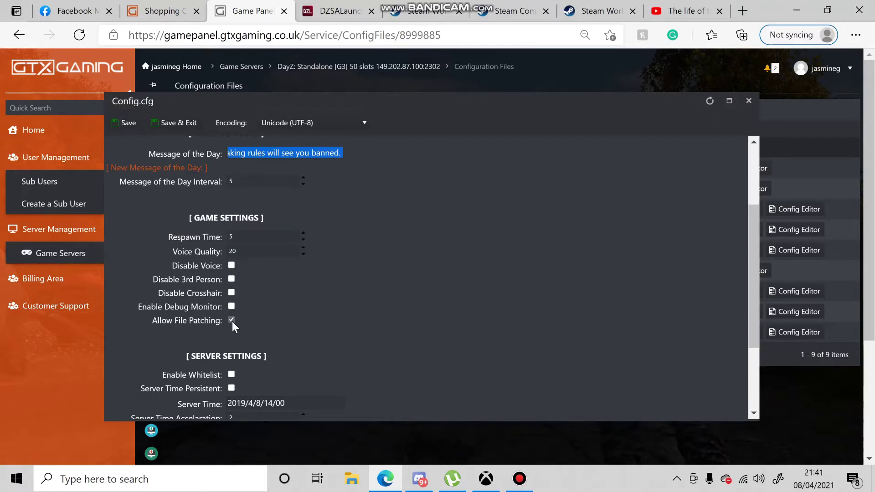
{"action": "scroll", "coordinate": [239, 319], "scroll_direction": "down", "scroll_amount": 2}
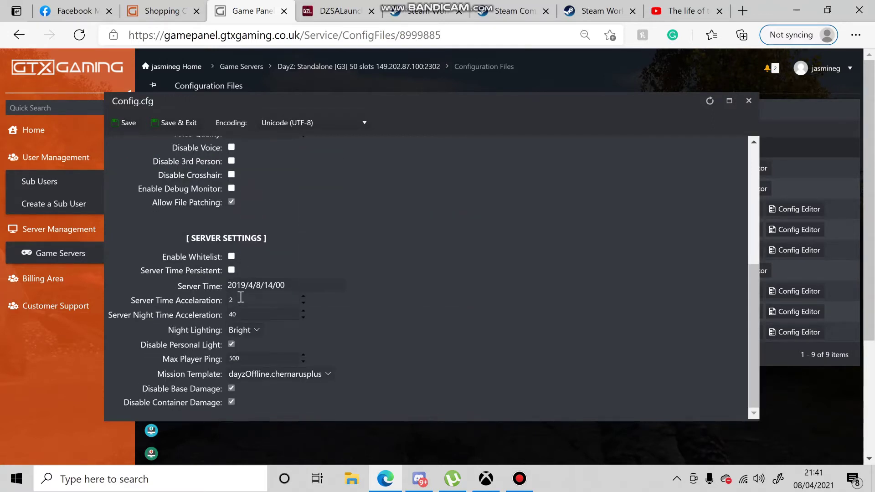
{"action": "double_click", "coordinate": [246, 301]}
{"action": "scroll", "coordinate": [285, 218], "scroll_direction": "up", "scroll_amount": 5}
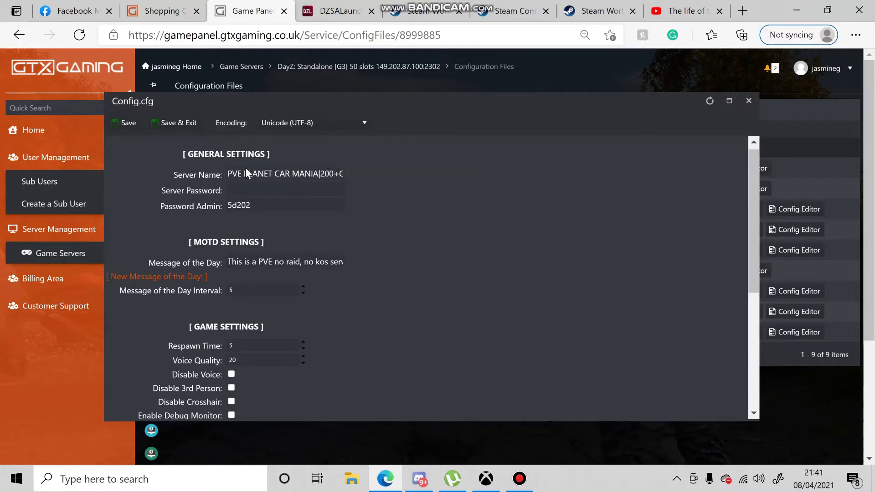
{"action": "left_click_drag", "start_coordinate": [228, 173], "coordinate": [362, 178]}
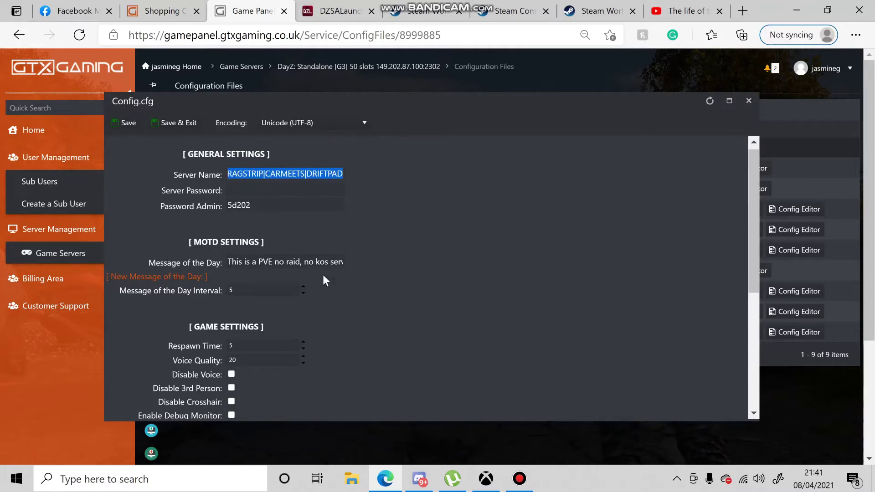
{"action": "scroll", "coordinate": [408, 234], "scroll_direction": "down", "scroll_amount": 2}
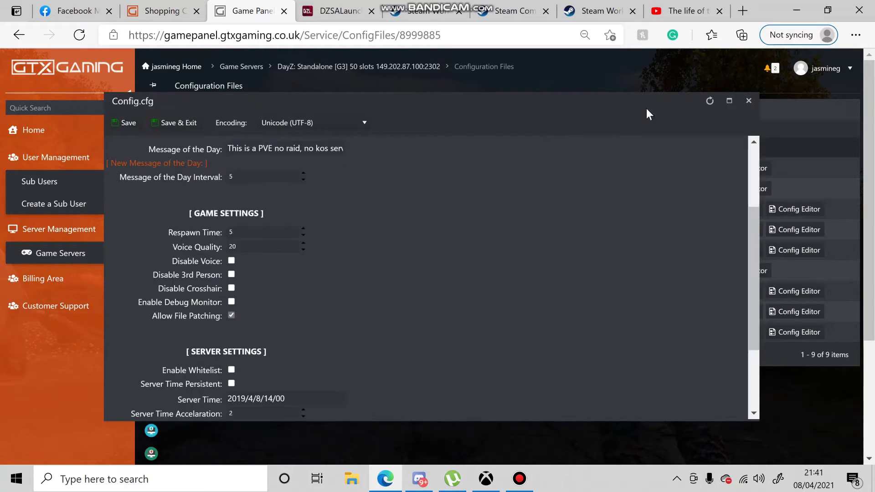
{"action": "left_click", "coordinate": [749, 101]}
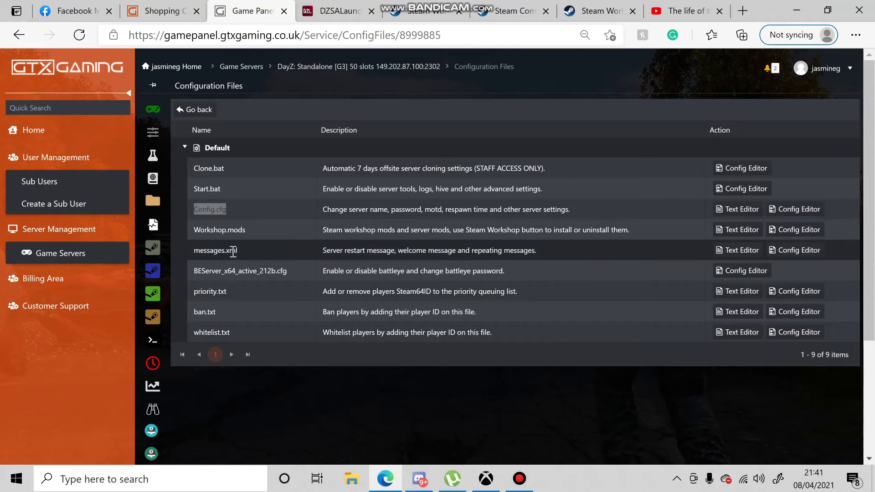
{"action": "left_click", "coordinate": [806, 254]}
{"action": "left_click", "coordinate": [805, 253]}
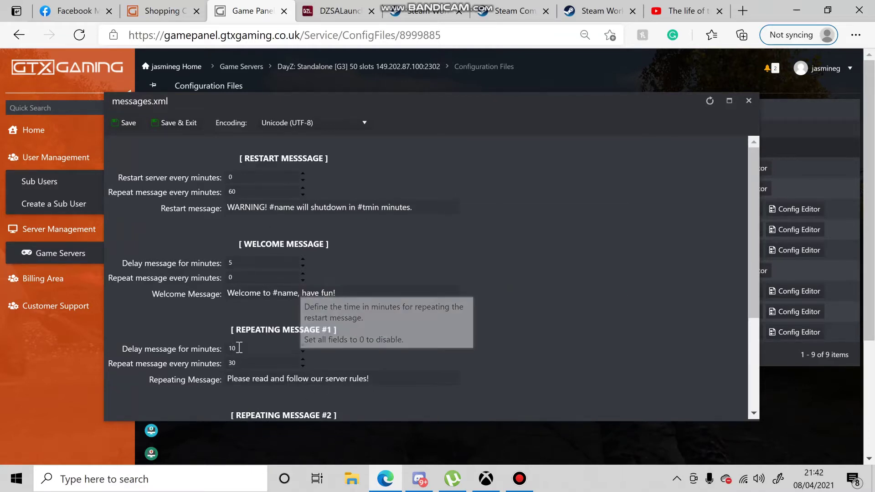
{"action": "scroll", "coordinate": [278, 377], "scroll_direction": "down", "scroll_amount": 3}
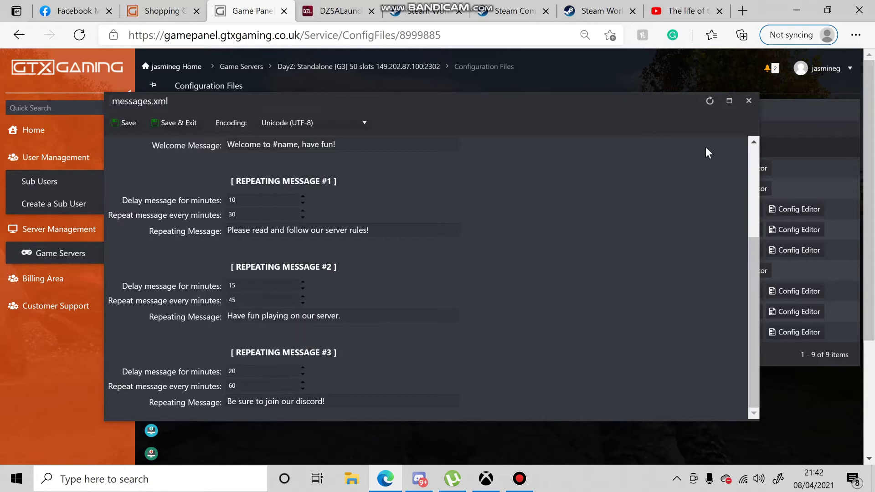
{"action": "left_click", "coordinate": [750, 101]}
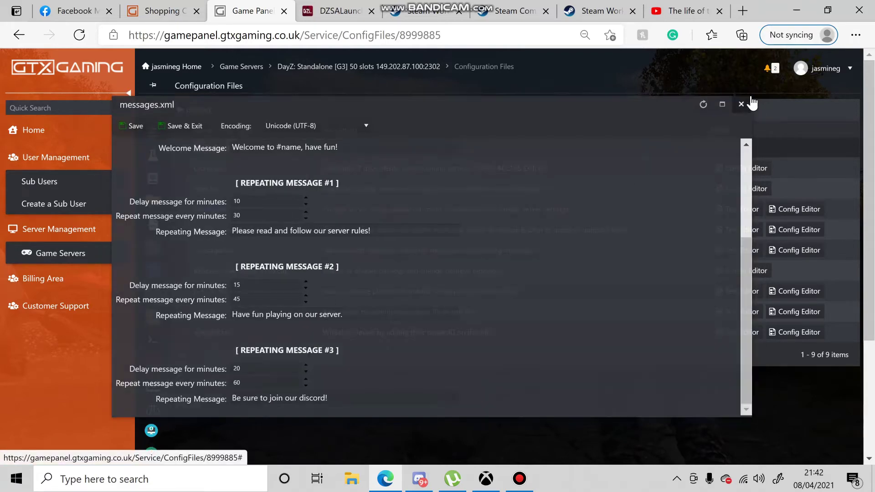
{"action": "mouse_move", "coordinate": [169, 183]}
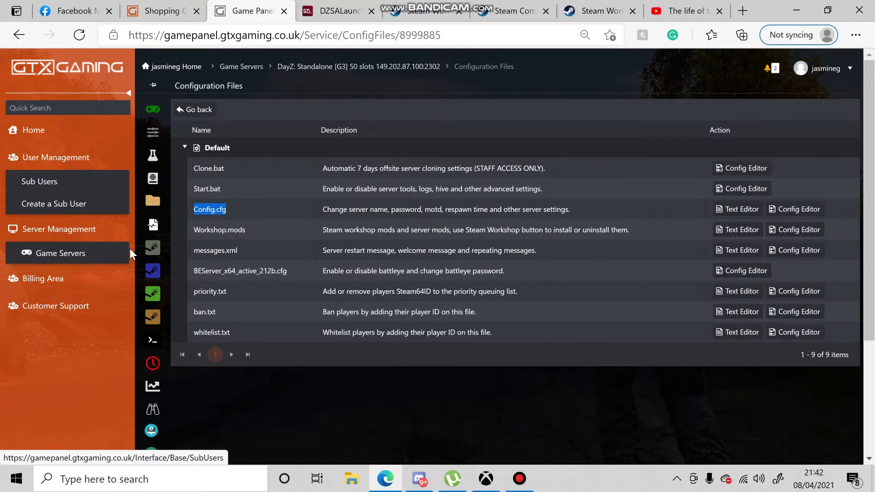
- Open Mod Manager and expand the Tools group to show DZSA Launcher Sync as Installed
{"action": "left_click", "coordinate": [197, 157]}
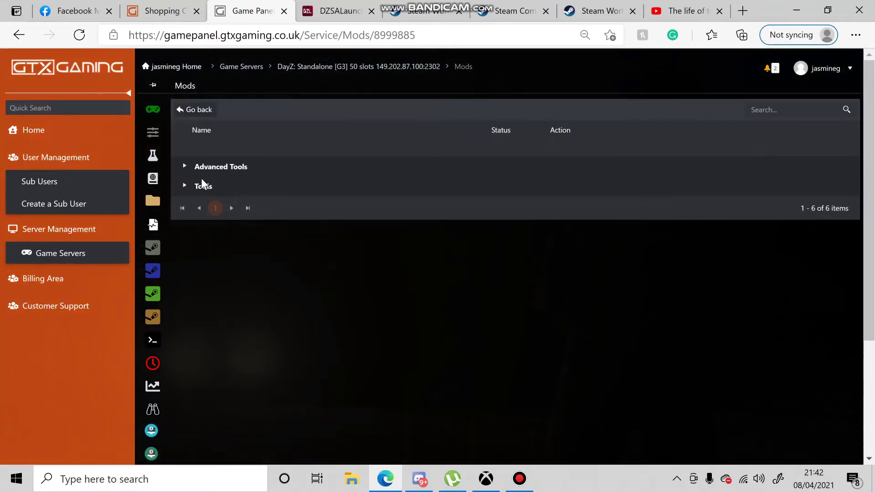
{"action": "left_click", "coordinate": [191, 186]}
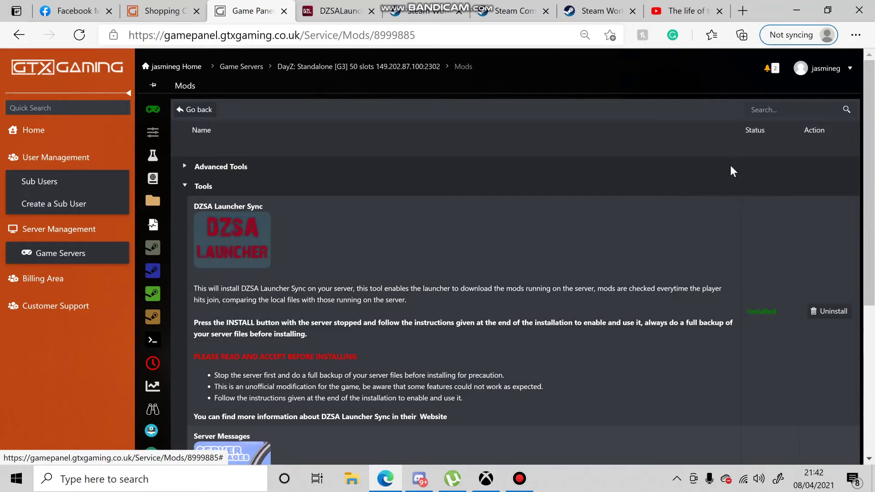
{"action": "mouse_move", "coordinate": [152, 196]}
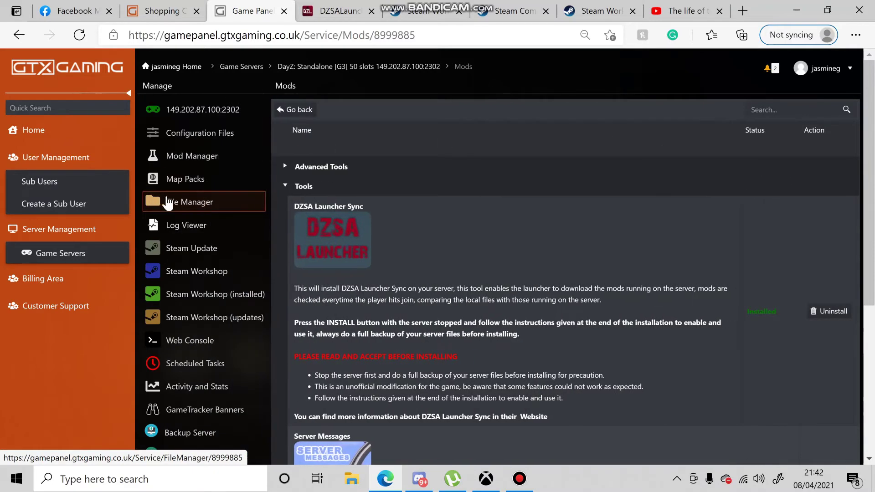
{"action": "left_click", "coordinate": [169, 206]}
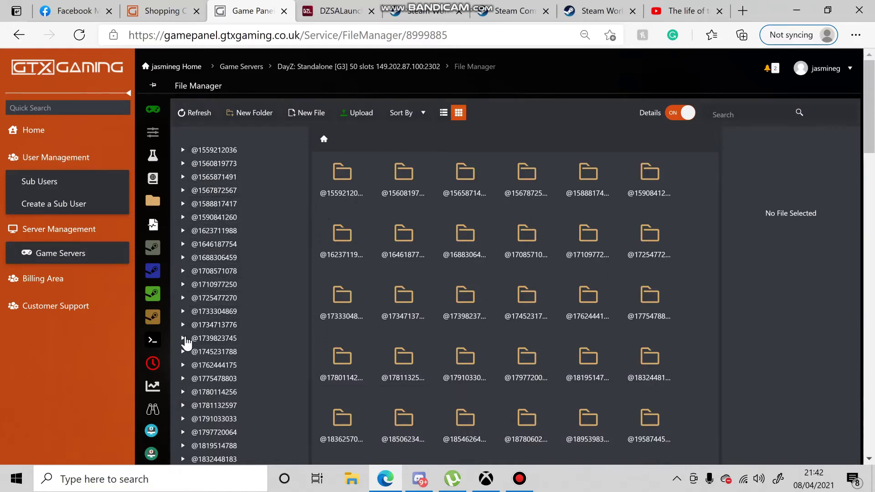
{"action": "left_click", "coordinate": [183, 339]}
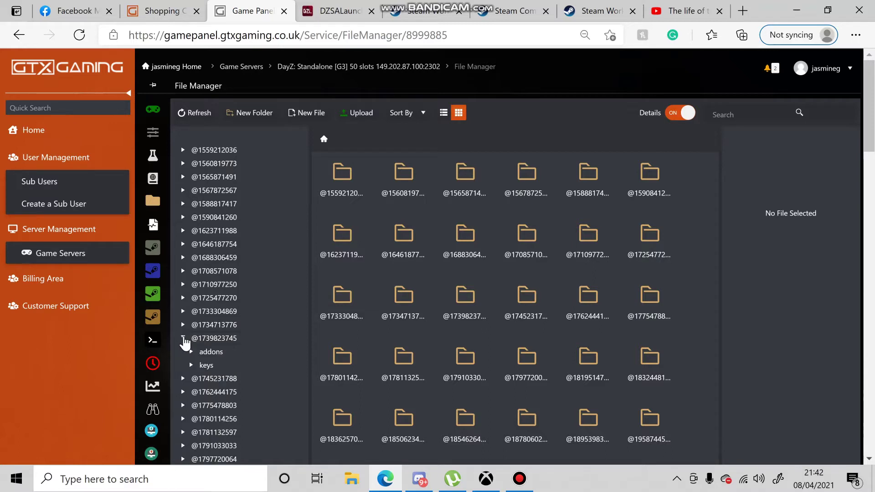
{"action": "left_click", "coordinate": [183, 379]}
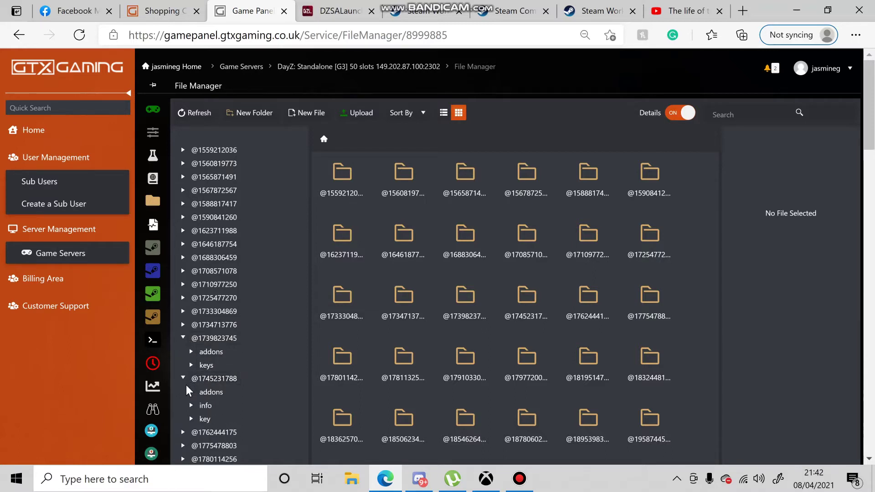
- Expand mpmissions > dayzOffline.chernarusplus to list db, env, storage_380881 and init.c
{"action": "left_click", "coordinate": [206, 408]}
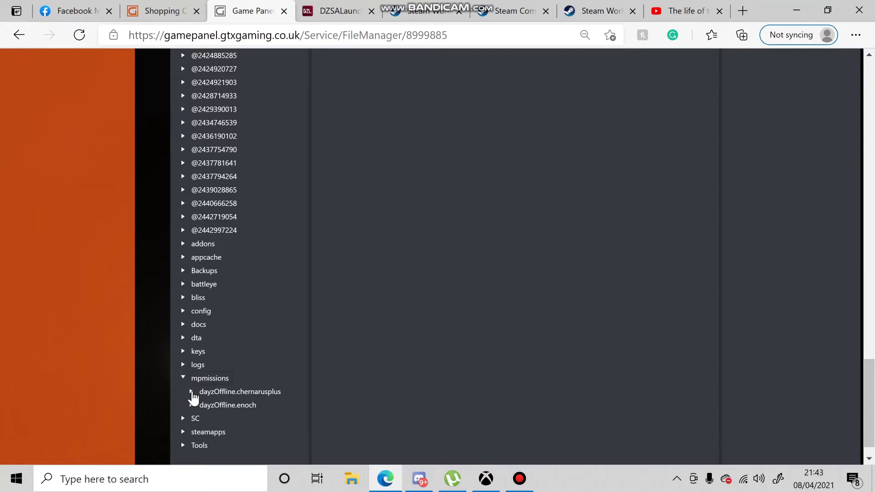
{"action": "left_click", "coordinate": [213, 393]}
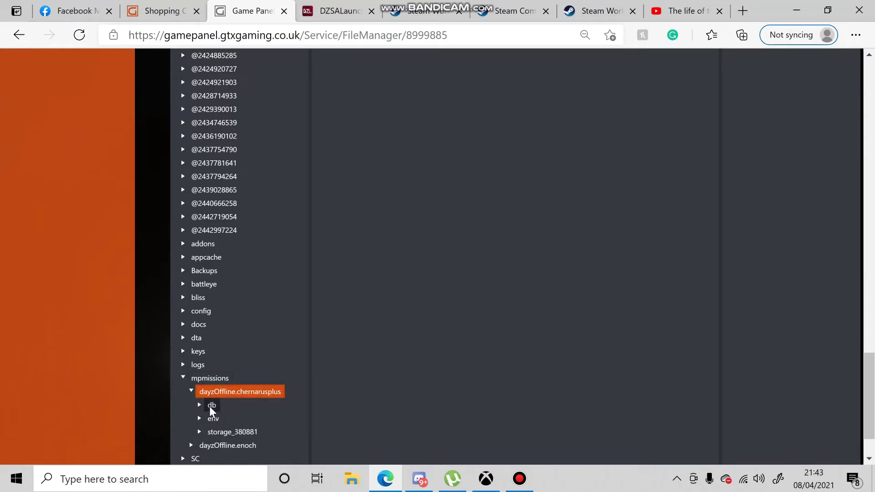
{"action": "left_click", "coordinate": [210, 407]}
{"action": "left_click", "coordinate": [224, 393]}
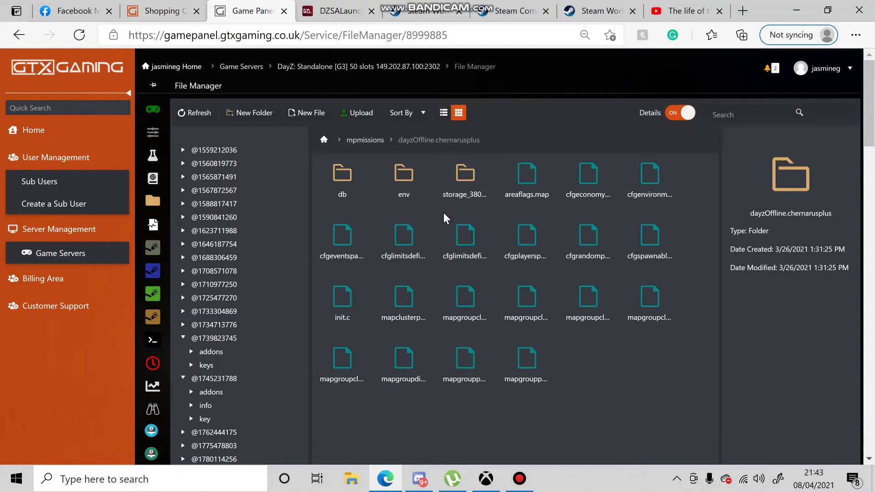
- Open the mission's db folder and try editing types.xml, dismissing the file-too-large error
{"action": "double_click", "coordinate": [346, 174]}
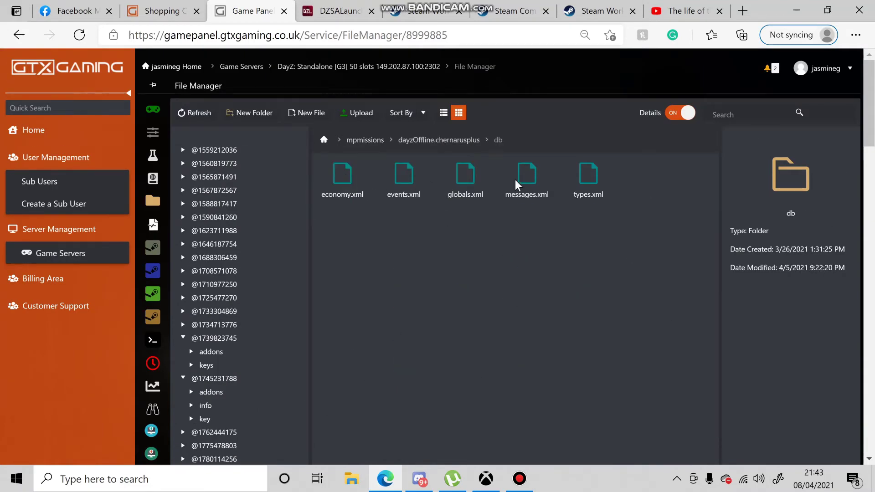
{"action": "double_click", "coordinate": [589, 173]}
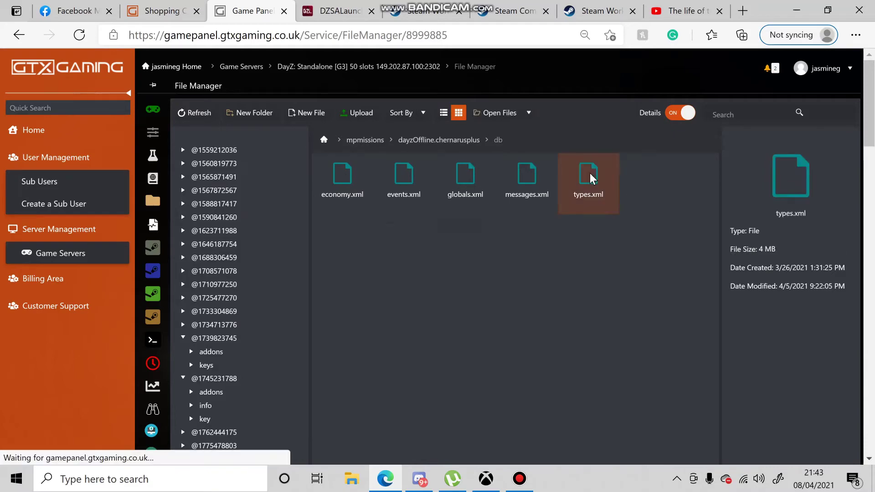
{"action": "left_click", "coordinate": [436, 278]}
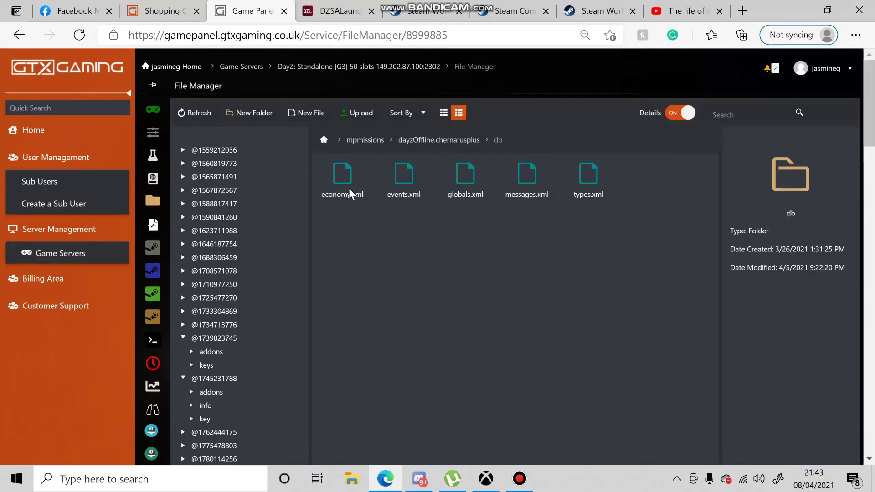
- Select economy.xml and scroll through its details in the db folder
{"action": "left_click", "coordinate": [332, 173]}
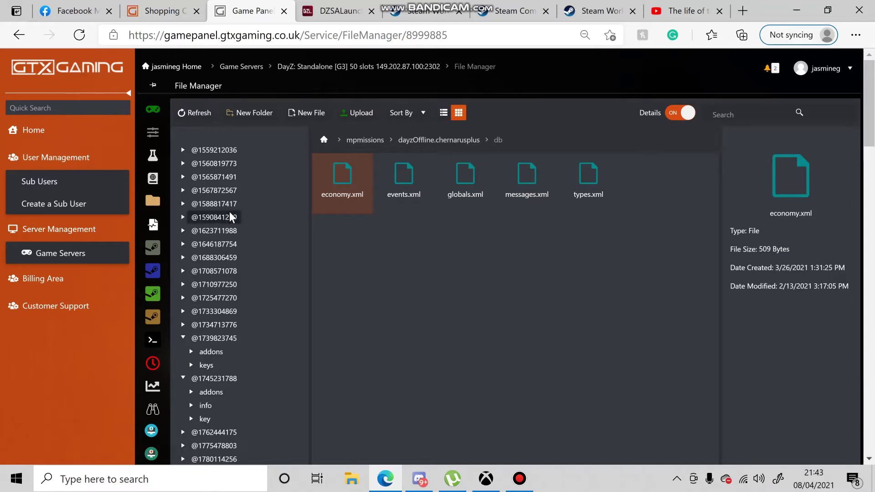
{"action": "scroll", "coordinate": [218, 316], "scroll_direction": "down", "scroll_amount": 3}
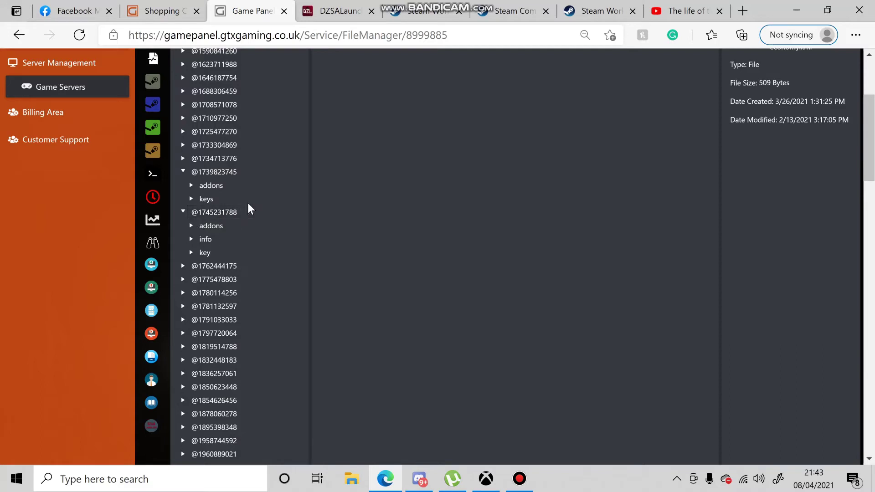
{"action": "scroll", "coordinate": [383, 212], "scroll_direction": "up", "scroll_amount": 3}
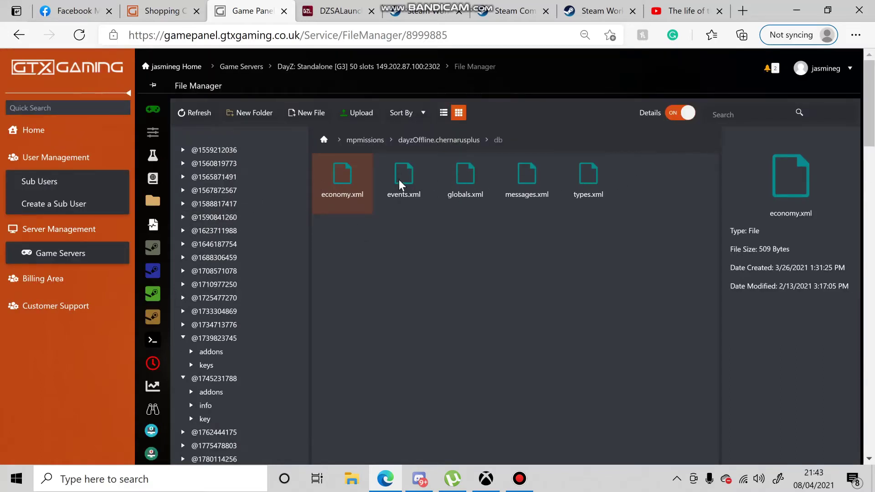
{"action": "scroll", "coordinate": [230, 289], "scroll_direction": "down", "scroll_amount": 3}
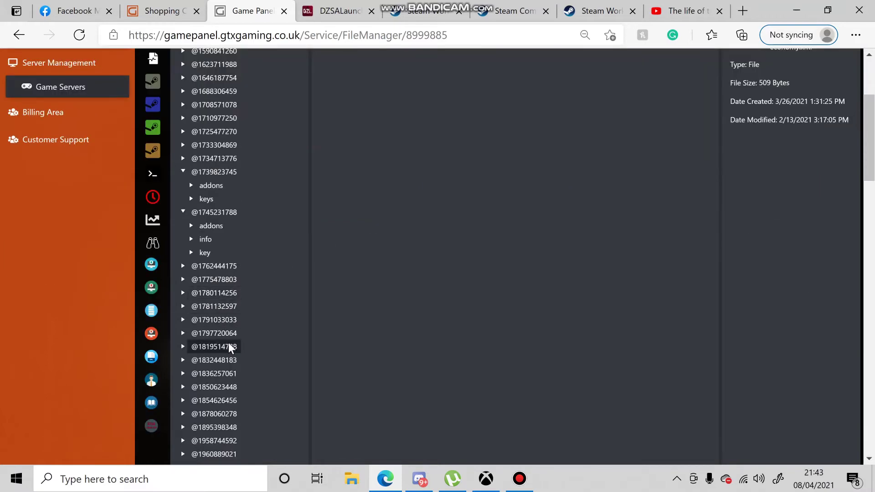
{"action": "scroll", "coordinate": [227, 261], "scroll_direction": "down", "scroll_amount": 3}
{"action": "scroll", "coordinate": [223, 259], "scroll_direction": "down", "scroll_amount": 3}
{"action": "scroll", "coordinate": [200, 252], "scroll_direction": "up", "scroll_amount": 9}
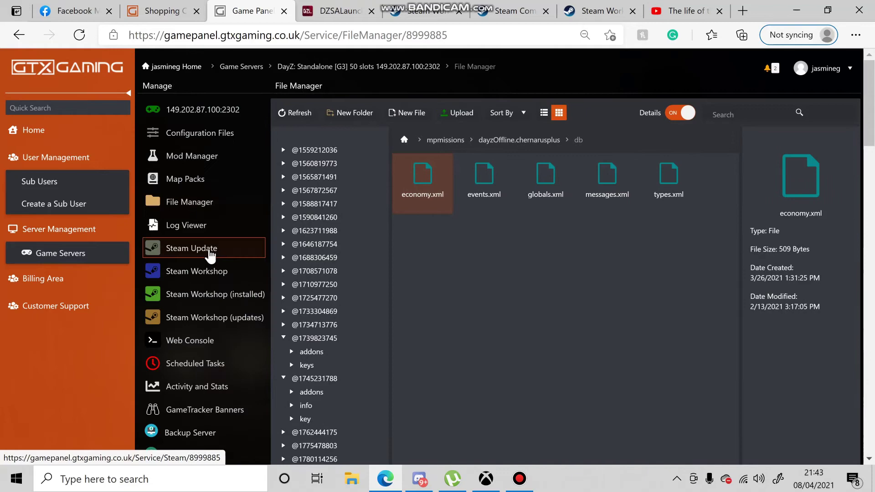
{"action": "scroll", "coordinate": [260, 275], "scroll_direction": "down", "scroll_amount": 10}
- Show the keys folder and scroll through its mod .bikey files such as abmOnly.bikey and admincl.bikey
{"action": "scroll", "coordinate": [314, 294], "scroll_direction": "down", "scroll_amount": 5}
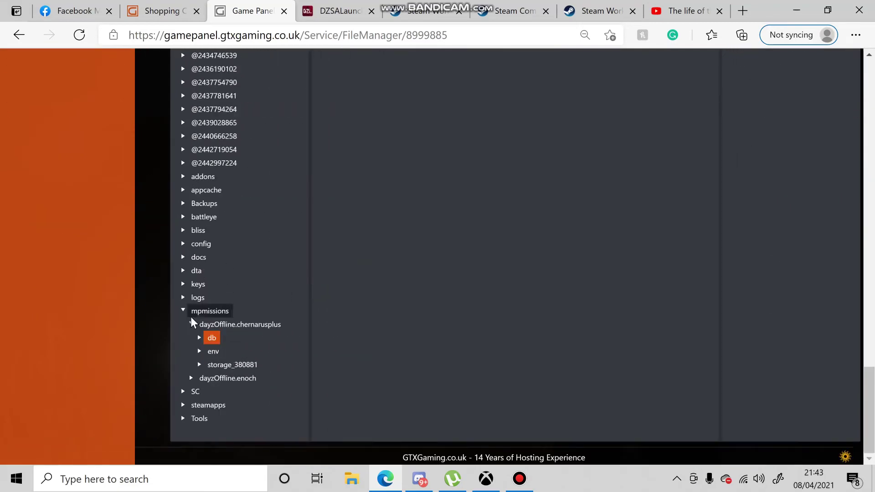
{"action": "left_click", "coordinate": [198, 285]}
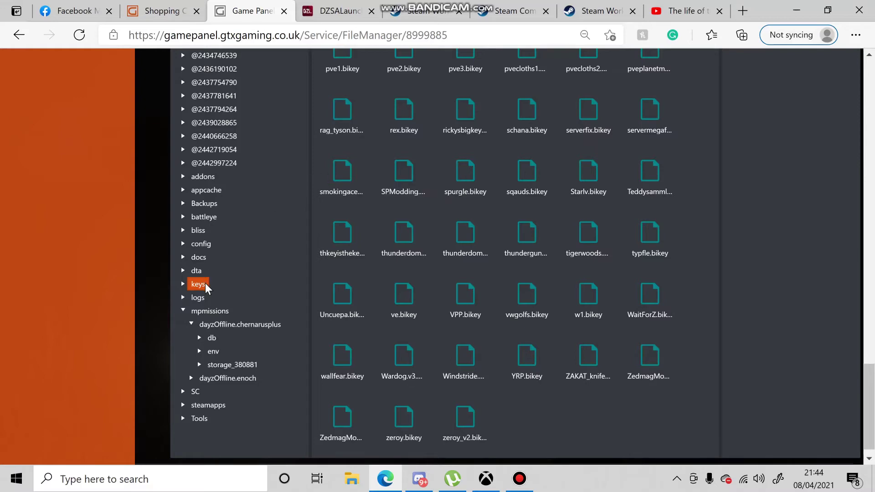
{"action": "scroll", "coordinate": [363, 271], "scroll_direction": "up", "scroll_amount": 20}
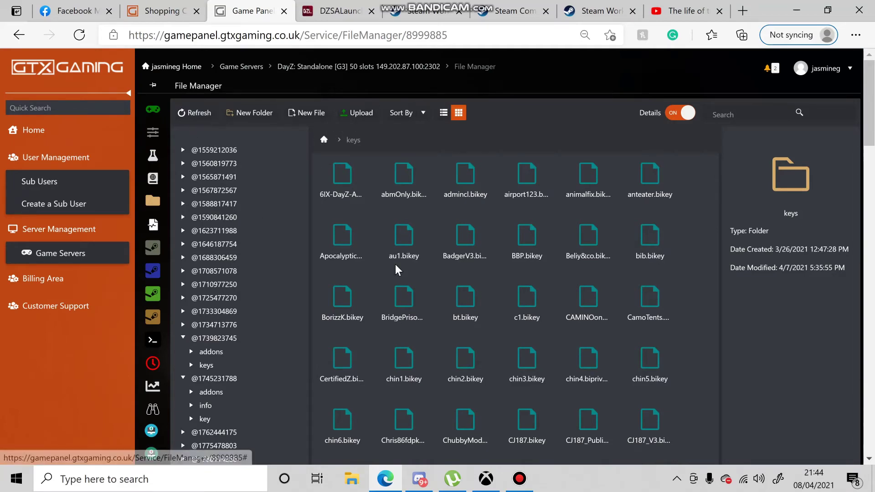
{"action": "scroll", "coordinate": [446, 271], "scroll_direction": "down", "scroll_amount": 20}
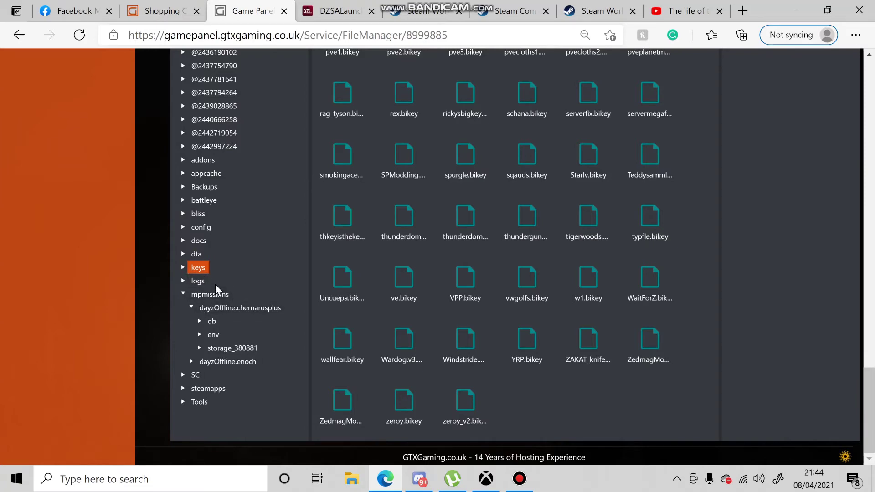
{"action": "scroll", "coordinate": [214, 281], "scroll_direction": "up", "scroll_amount": 10}
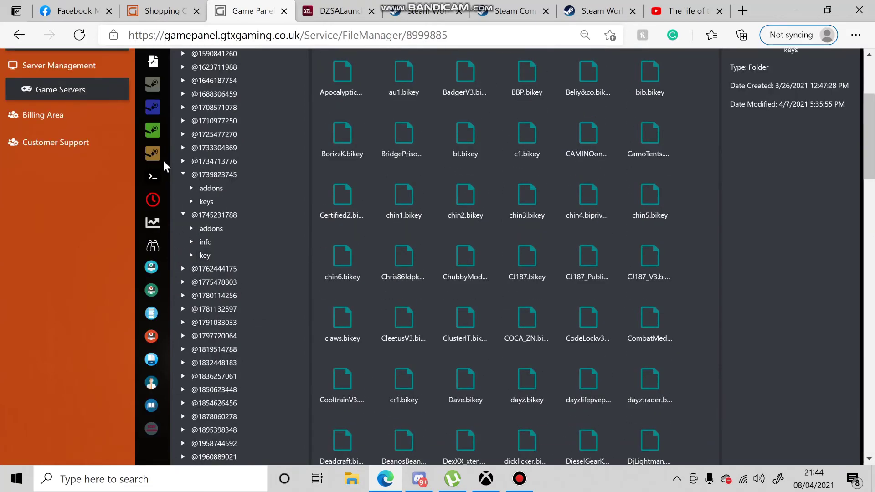
{"action": "scroll", "coordinate": [160, 142], "scroll_direction": "up", "scroll_amount": 4}
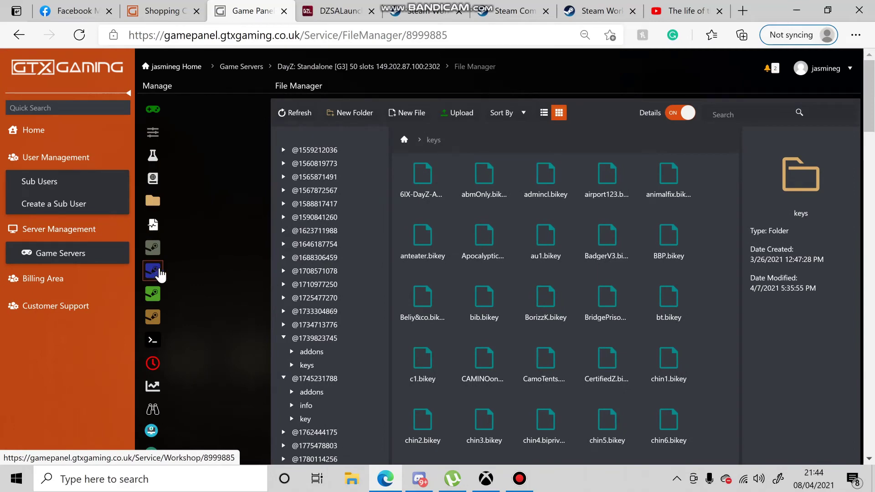
- Open the Steam Workshop browser and scroll through Most Popular mods like More Melee Weapons
{"action": "left_click", "coordinate": [155, 274]}
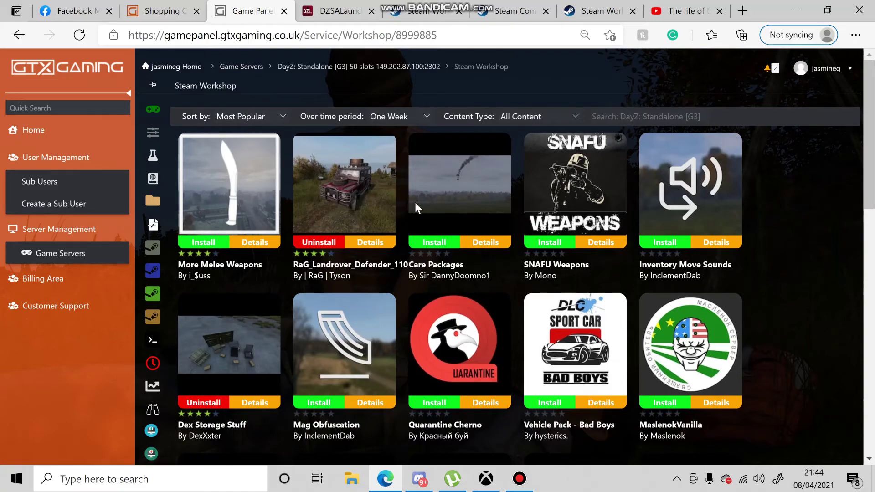
{"action": "scroll", "coordinate": [483, 223], "scroll_direction": "down", "scroll_amount": 6}
{"action": "scroll", "coordinate": [428, 226], "scroll_direction": "up", "scroll_amount": 5}
{"action": "scroll", "coordinate": [341, 142], "scroll_direction": "down", "scroll_amount": 12}
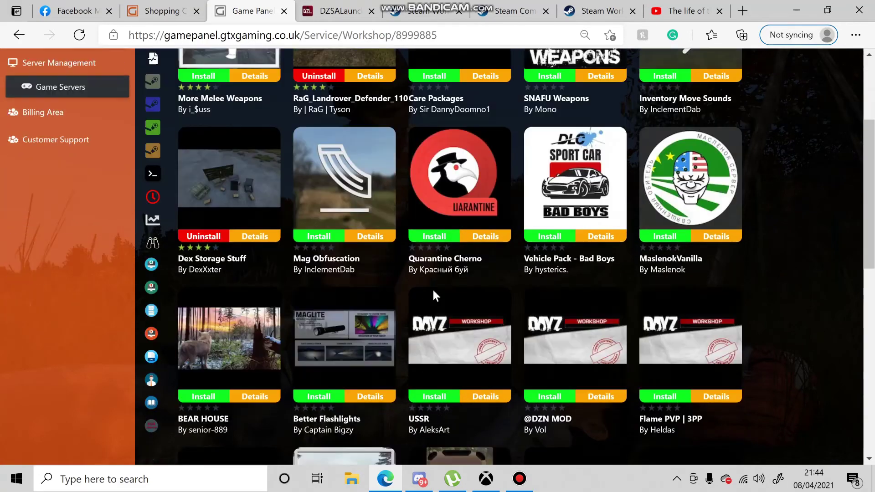
{"action": "scroll", "coordinate": [467, 245], "scroll_direction": "up", "scroll_amount": 6}
{"action": "scroll", "coordinate": [428, 256], "scroll_direction": "up", "scroll_amount": 6}
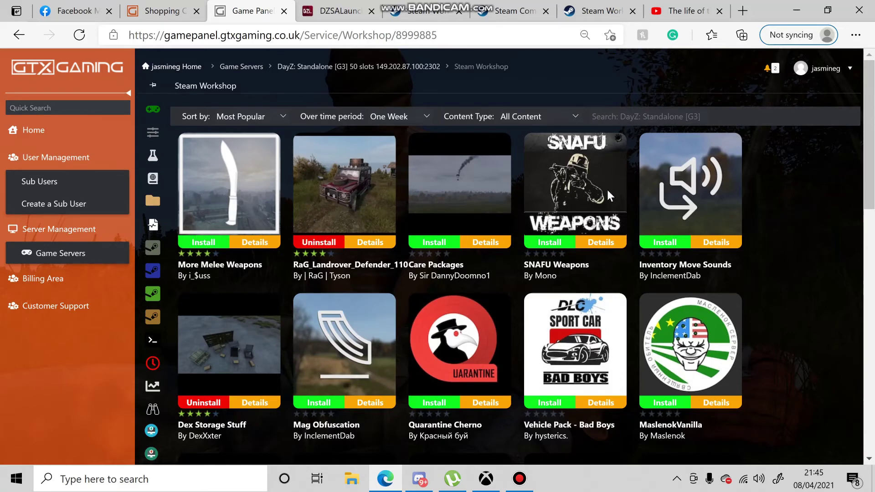
{"action": "scroll", "coordinate": [456, 237], "scroll_direction": "down", "scroll_amount": 15}
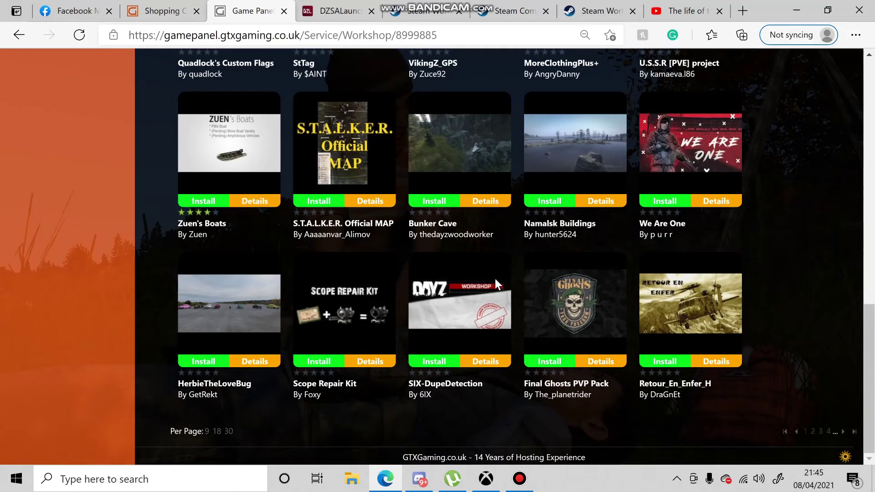
{"action": "scroll", "coordinate": [488, 279], "scroll_direction": "up", "scroll_amount": 10}
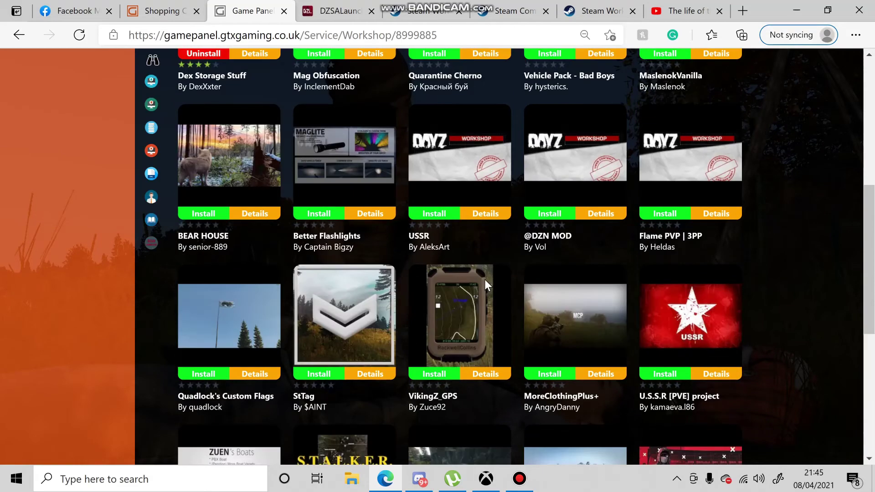
{"action": "scroll", "coordinate": [481, 286], "scroll_direction": "up", "scroll_amount": 4}
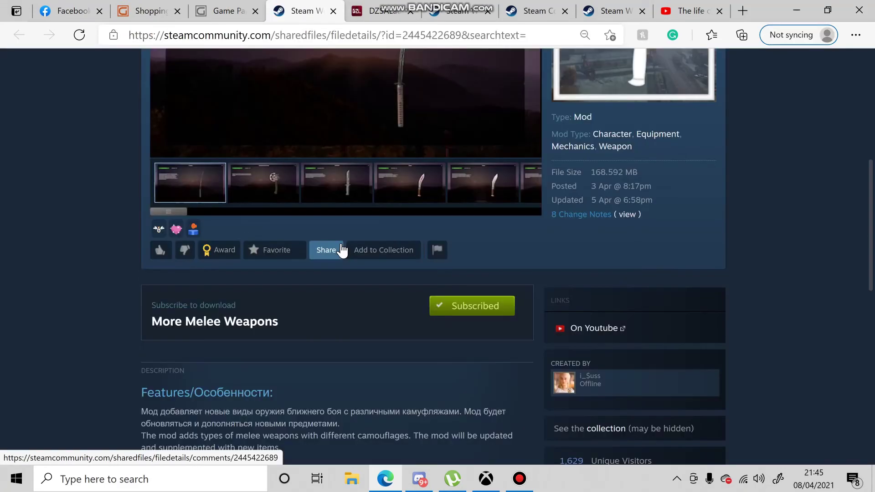
- Browse the More Melee Weapons screenshots, including the kukri, red pickaxe, blue ice axe and teal pipe axe
{"action": "scroll", "coordinate": [302, 187], "scroll_direction": "up", "scroll_amount": 4}
{"action": "left_click", "coordinate": [272, 344]}
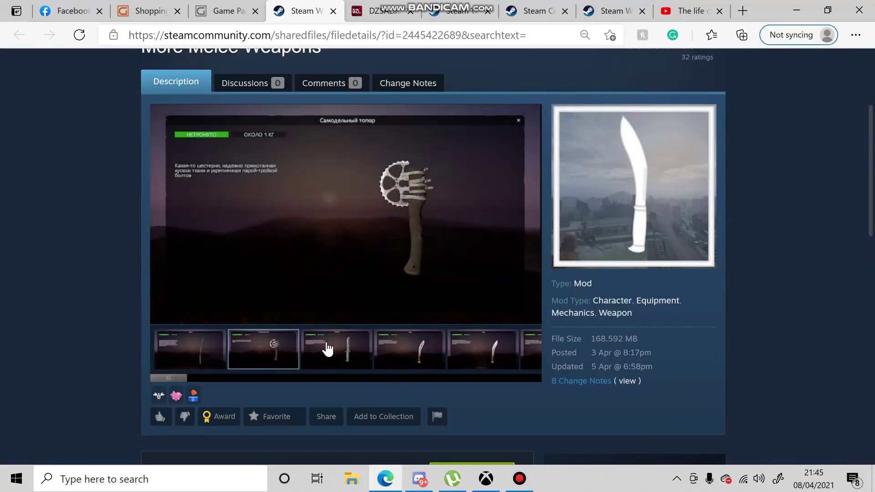
{"action": "left_click", "coordinate": [365, 354]}
{"action": "left_click", "coordinate": [408, 358]}
{"action": "left_click", "coordinate": [483, 358]}
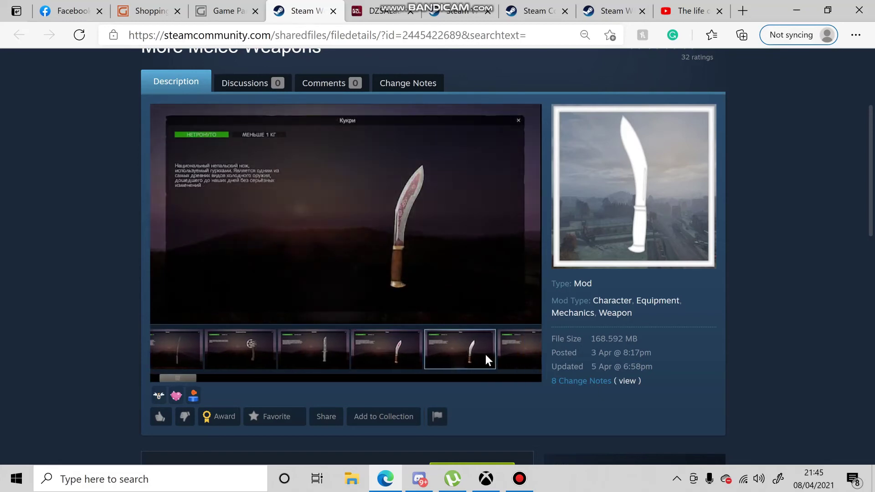
{"action": "left_click", "coordinate": [444, 352]}
{"action": "left_click", "coordinate": [474, 352]}
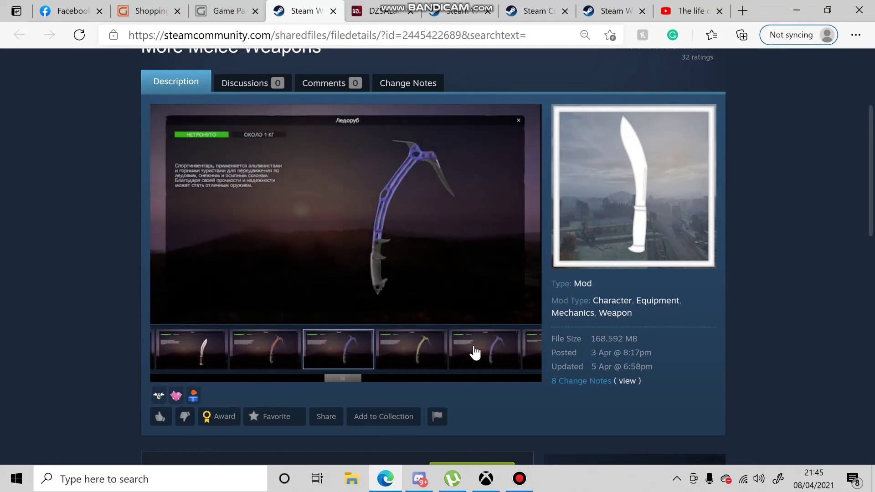
{"action": "left_click", "coordinate": [390, 349]}
{"action": "left_click", "coordinate": [464, 351]}
{"action": "left_click", "coordinate": [496, 352]}
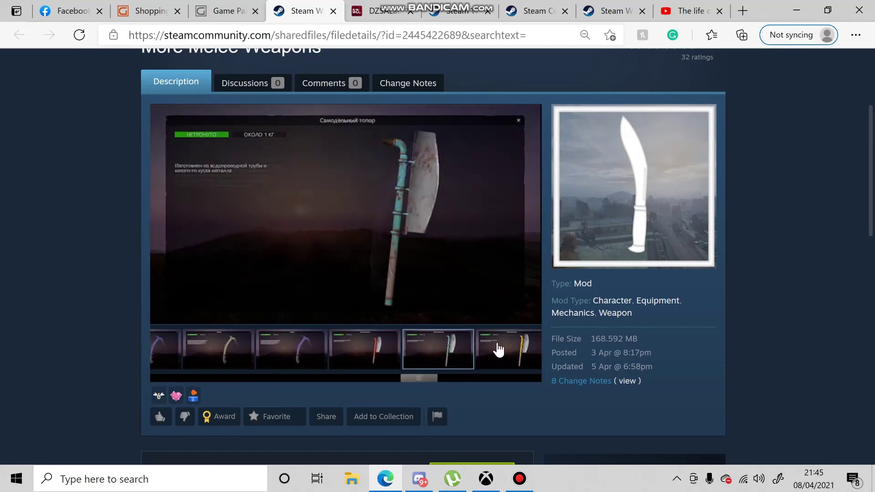
- Scroll through the mod's description and return to the GTX Gaming Workshop list
{"action": "scroll", "coordinate": [396, 266], "scroll_direction": "down", "scroll_amount": 7}
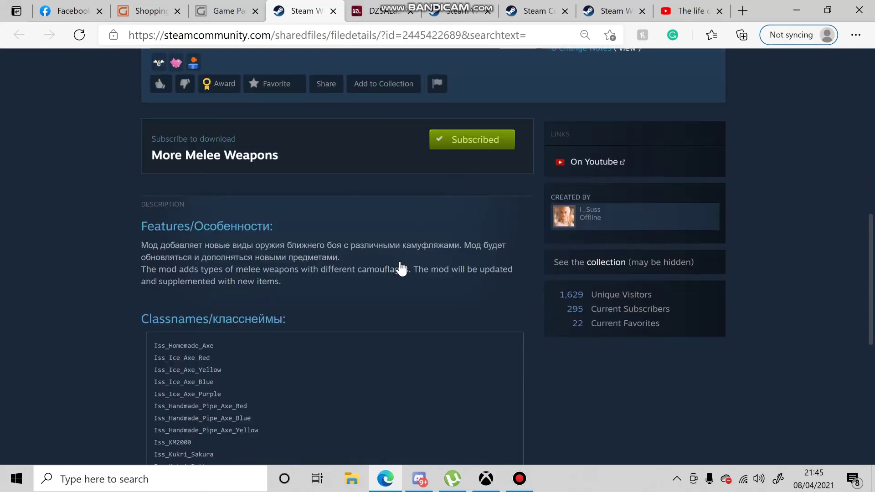
{"action": "scroll", "coordinate": [347, 265], "scroll_direction": "down", "scroll_amount": 9}
{"action": "scroll", "coordinate": [163, 242], "scroll_direction": "up", "scroll_amount": 5}
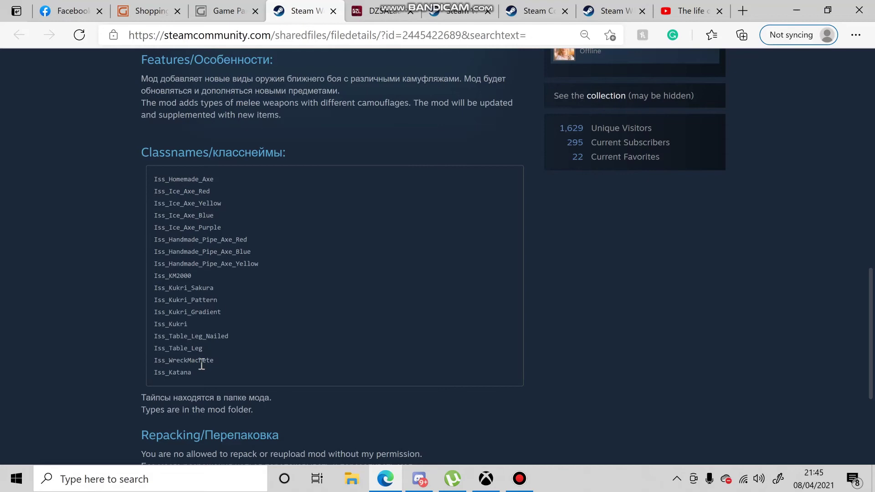
{"action": "scroll", "coordinate": [202, 356], "scroll_direction": "down", "scroll_amount": 4}
{"action": "scroll", "coordinate": [164, 268], "scroll_direction": "up", "scroll_amount": 20}
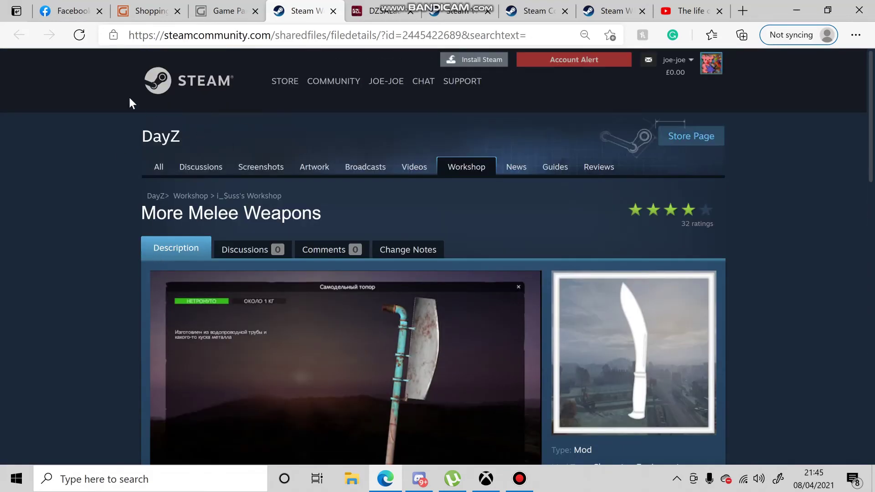
{"action": "left_click", "coordinate": [224, 13]}
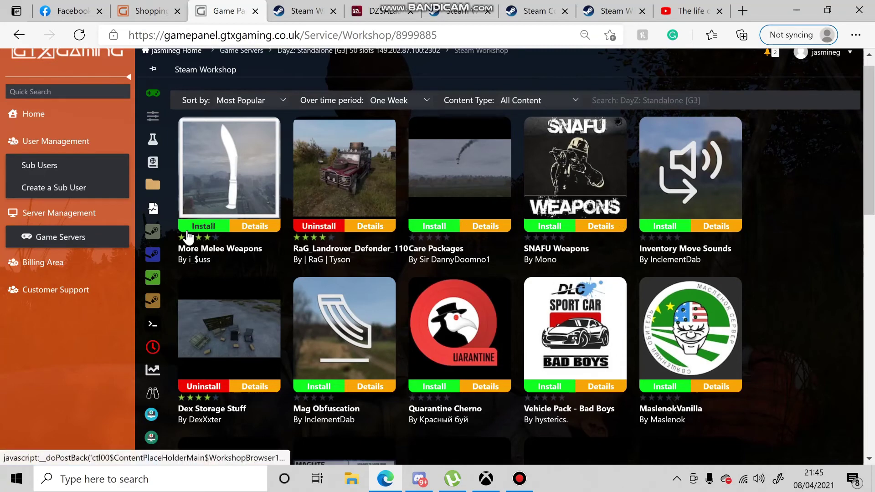
- Run Sync DZSA Mods so DayZSA Launcher reports PVE PLANET CAR MANIA added successfully
{"action": "mouse_move", "coordinate": [160, 256]}
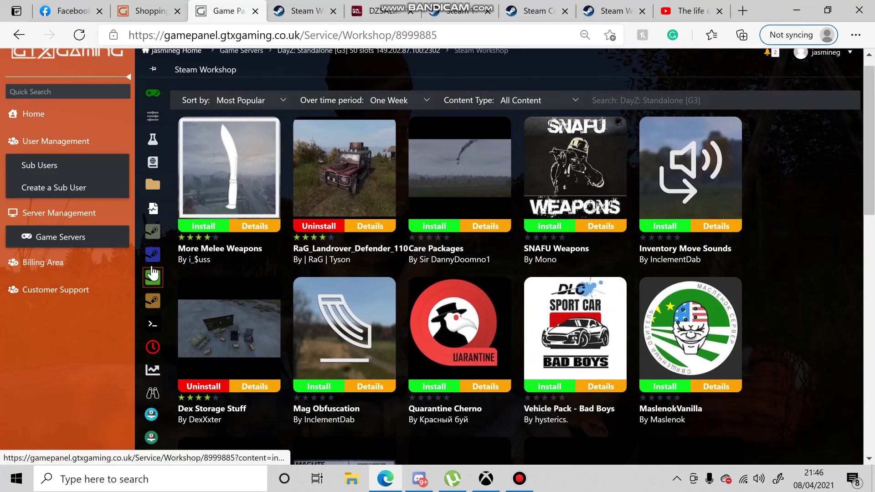
{"action": "scroll", "coordinate": [153, 273], "scroll_direction": "down", "scroll_amount": 8}
{"action": "scroll", "coordinate": [176, 263], "scroll_direction": "up", "scroll_amount": 2}
{"action": "mouse_move", "coordinate": [167, 256]}
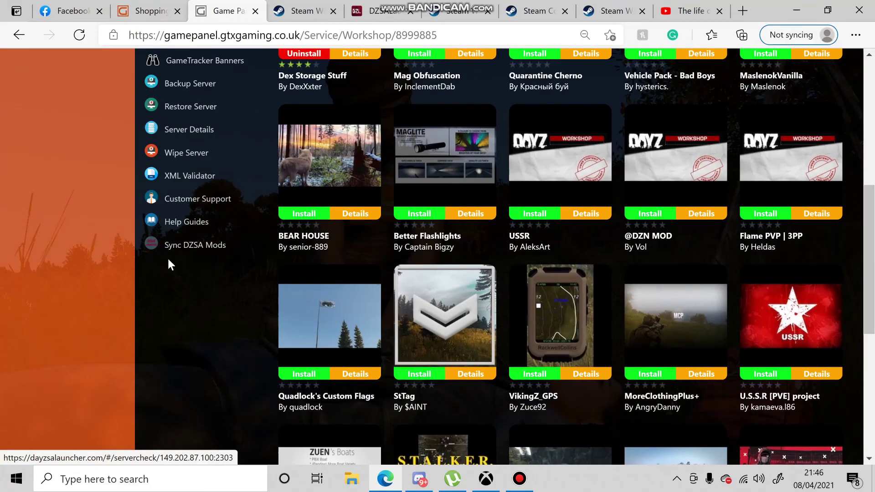
{"action": "left_click", "coordinate": [195, 249]}
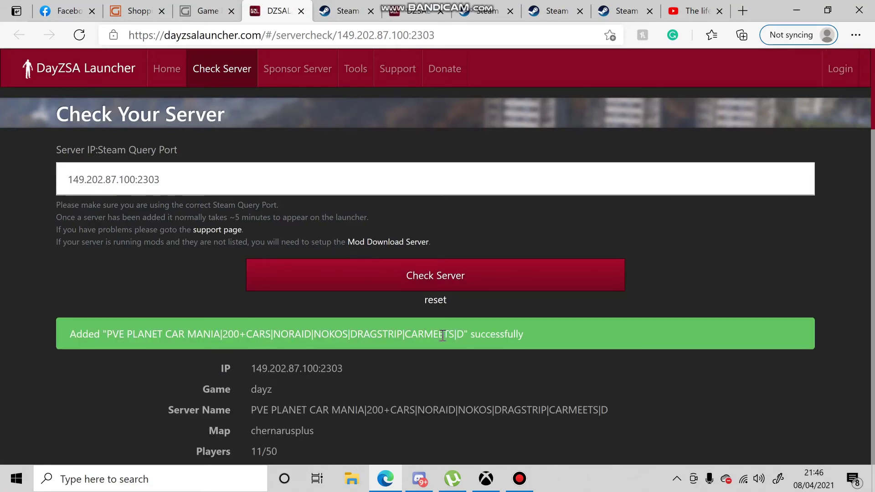
- Review the server check (version 1.11.153731) and its mod list, then return to the Workshop browser
{"action": "scroll", "coordinate": [395, 341], "scroll_direction": "down", "scroll_amount": 3}
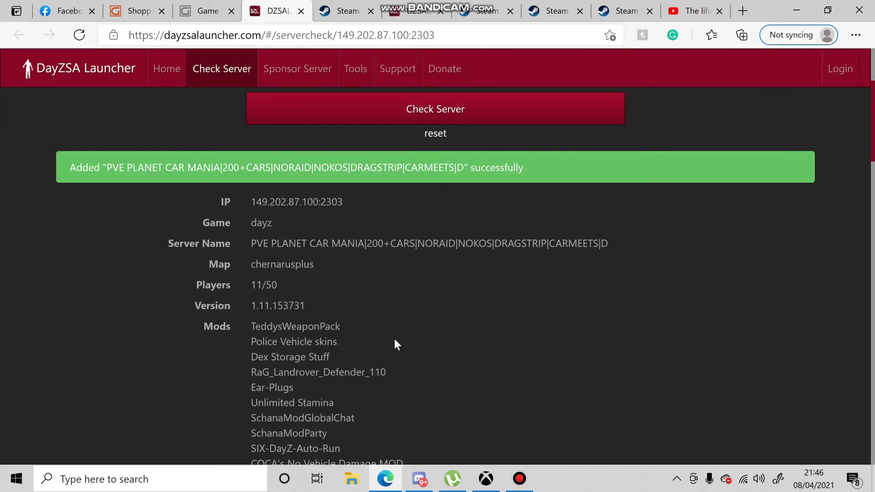
{"action": "scroll", "coordinate": [287, 246], "scroll_direction": "down", "scroll_amount": 3}
{"action": "scroll", "coordinate": [328, 182], "scroll_direction": "up", "scroll_amount": 6}
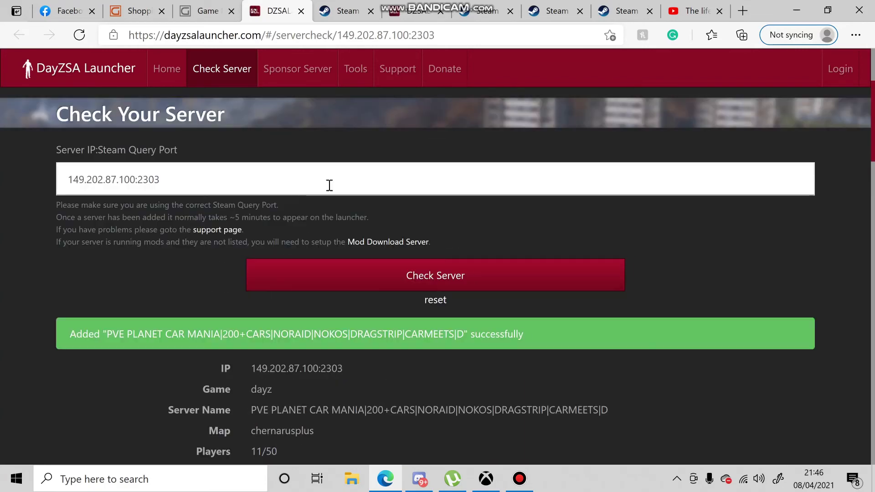
{"action": "scroll", "coordinate": [361, 272], "scroll_direction": "down", "scroll_amount": 3}
{"action": "scroll", "coordinate": [257, 266], "scroll_direction": "up", "scroll_amount": 3}
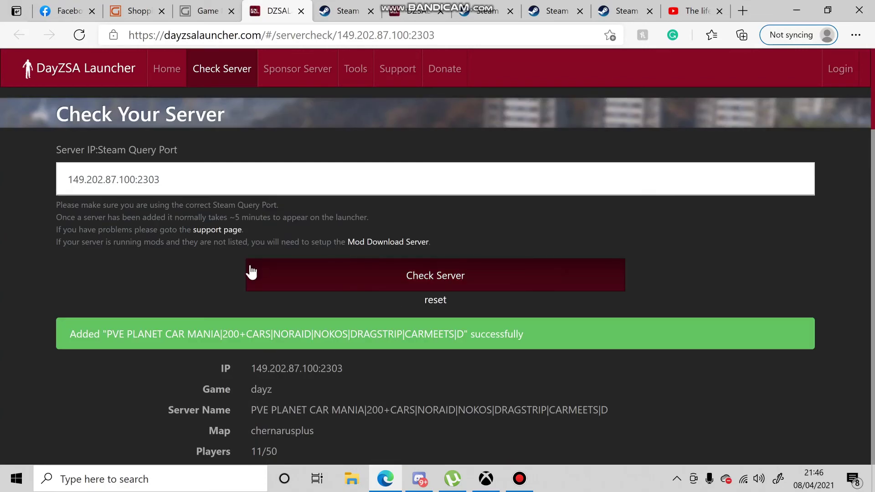
{"action": "scroll", "coordinate": [252, 272], "scroll_direction": "down", "scroll_amount": 5}
{"action": "scroll", "coordinate": [252, 269], "scroll_direction": "up", "scroll_amount": 5}
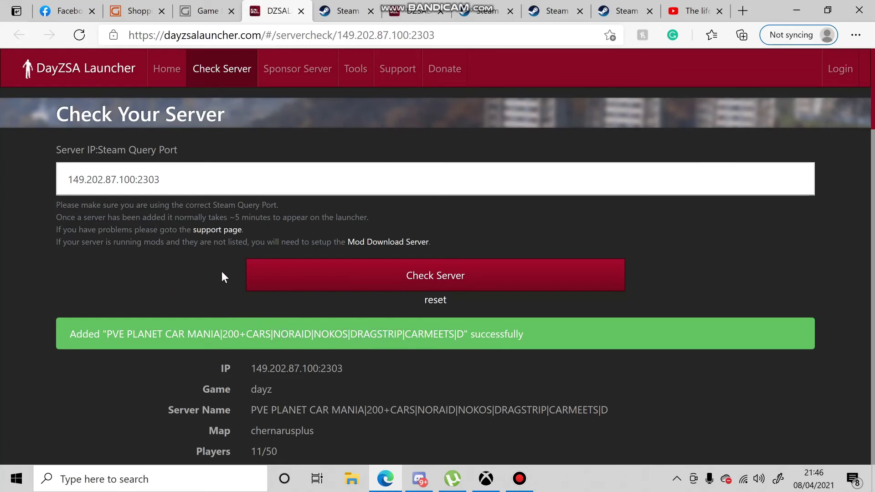
{"action": "left_click", "coordinate": [200, 12]}
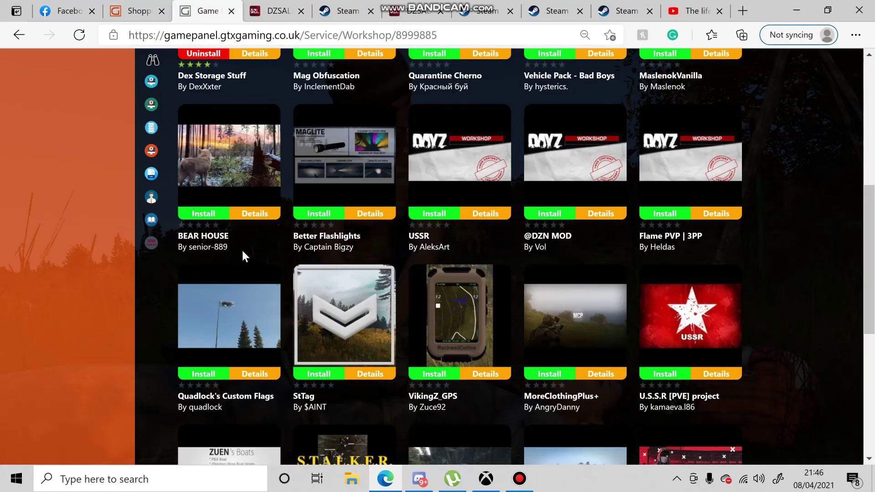
{"action": "mouse_move", "coordinate": [156, 237]}
{"action": "scroll", "coordinate": [278, 238], "scroll_direction": "up", "scroll_amount": 7}
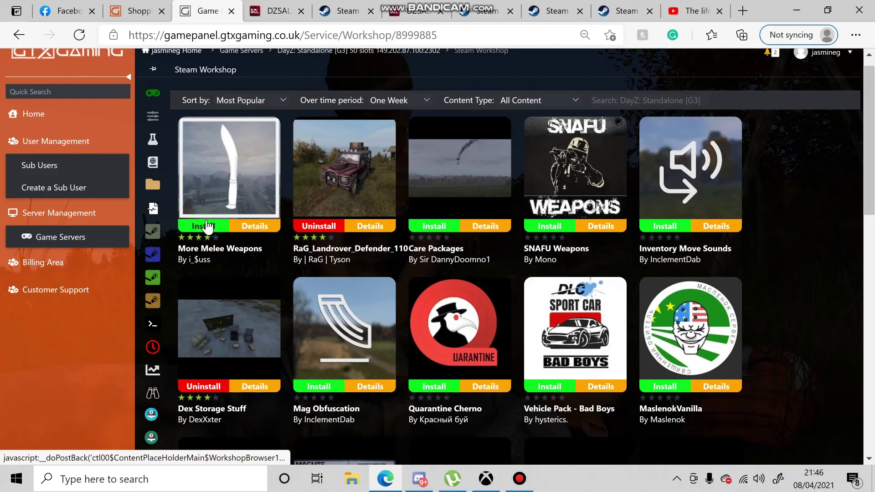
{"action": "scroll", "coordinate": [225, 396], "scroll_direction": "down", "scroll_amount": 7}
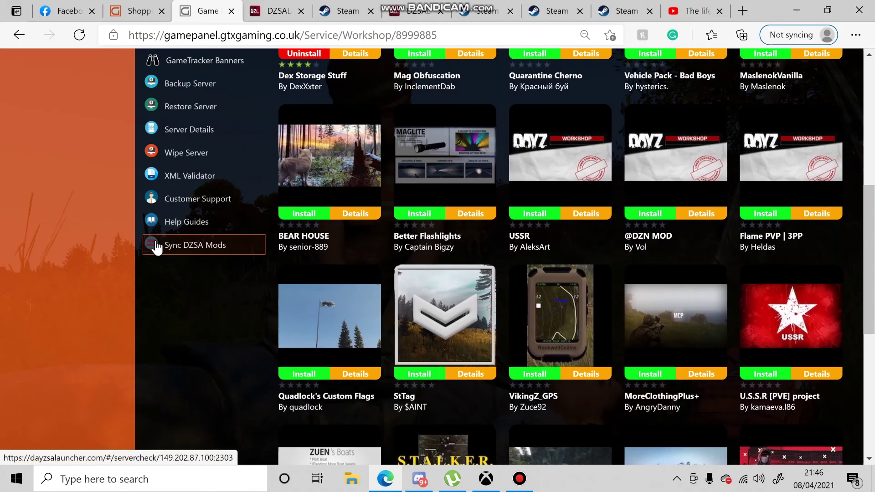
{"action": "scroll", "coordinate": [168, 255], "scroll_direction": "up", "scroll_amount": 7}
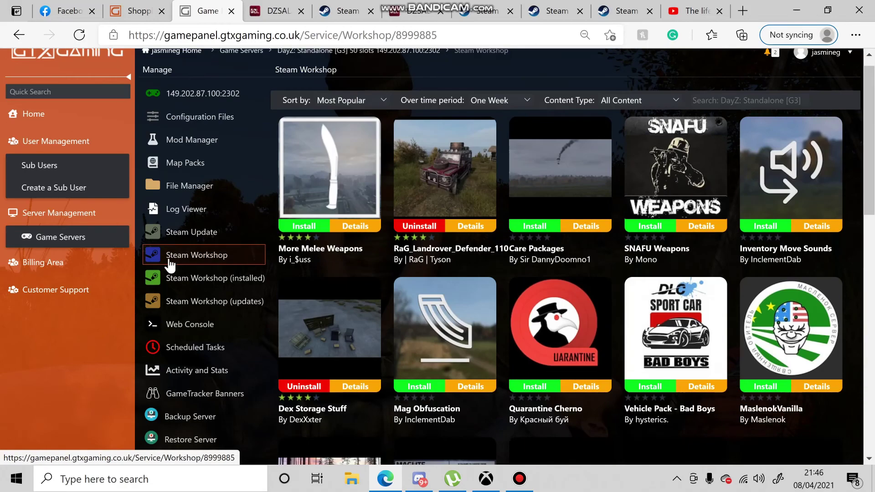
- List the installed Workshop mods and scroll through CF, Trader, Banking, SPBuilding and BigWheelZ
{"action": "left_click", "coordinate": [196, 280]}
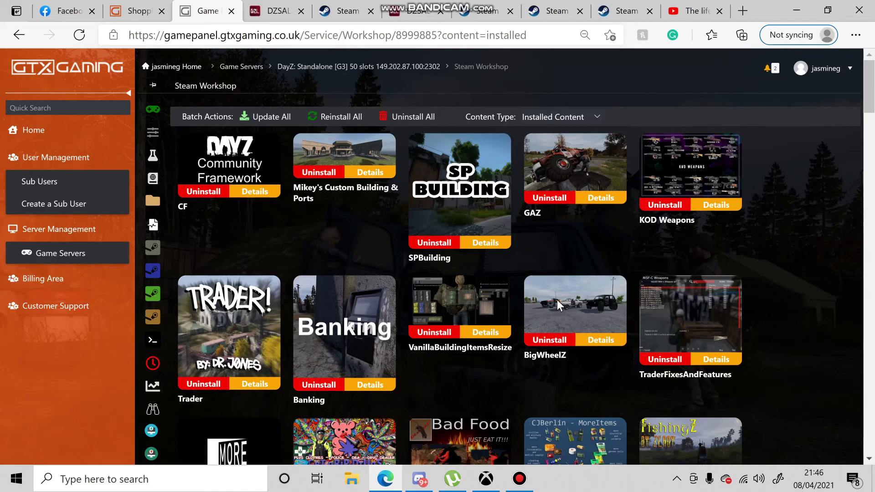
{"action": "scroll", "coordinate": [557, 300], "scroll_direction": "down", "scroll_amount": 3}
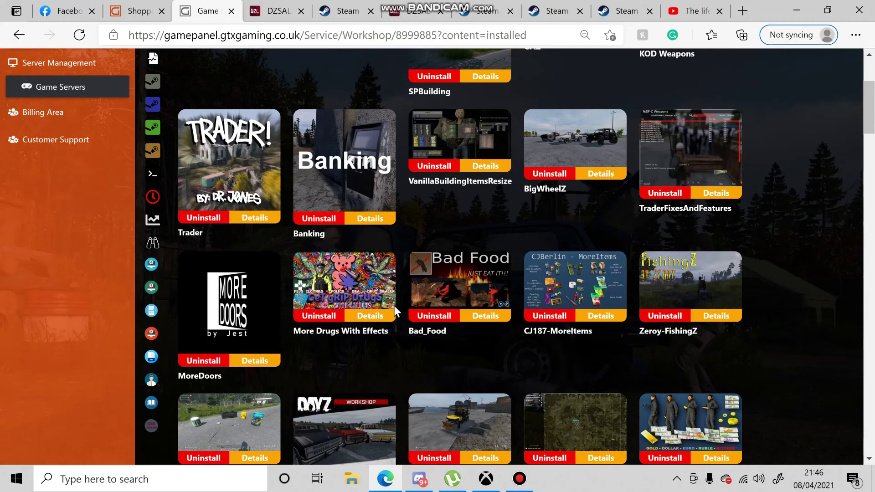
{"action": "scroll", "coordinate": [617, 258], "scroll_direction": "down", "scroll_amount": 3}
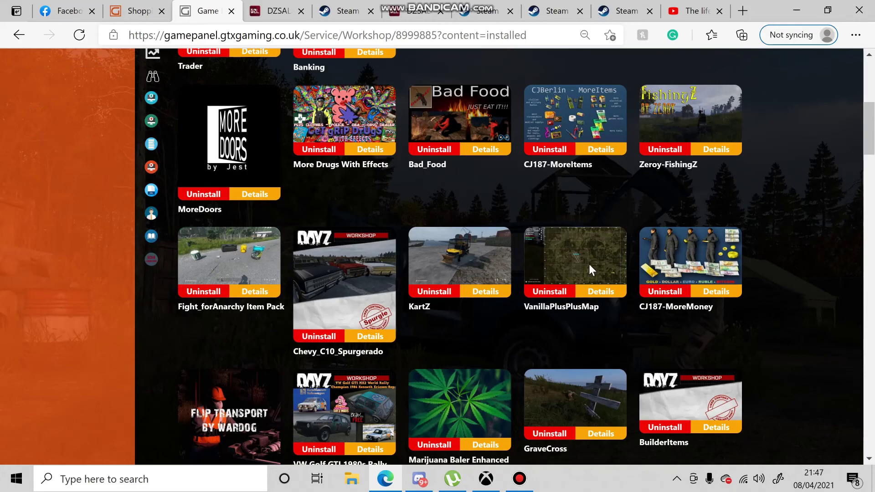
{"action": "scroll", "coordinate": [529, 287], "scroll_direction": "down", "scroll_amount": 3}
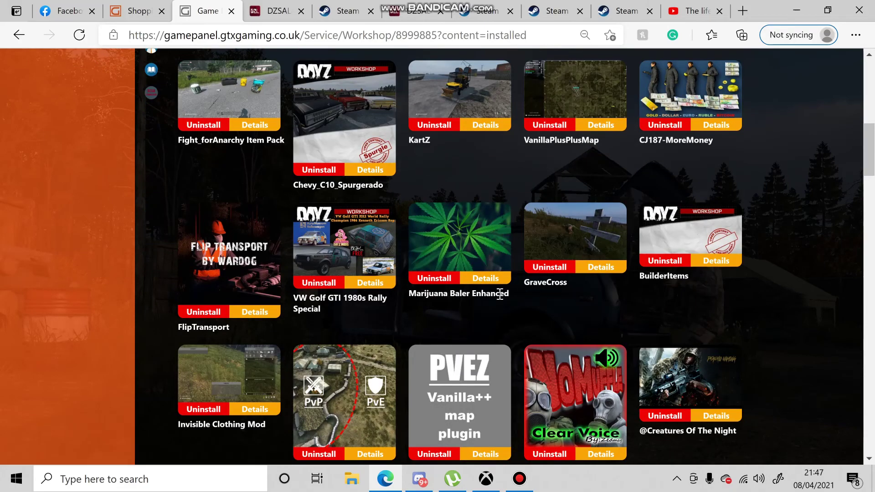
{"action": "scroll", "coordinate": [335, 290], "scroll_direction": "up", "scroll_amount": 15}
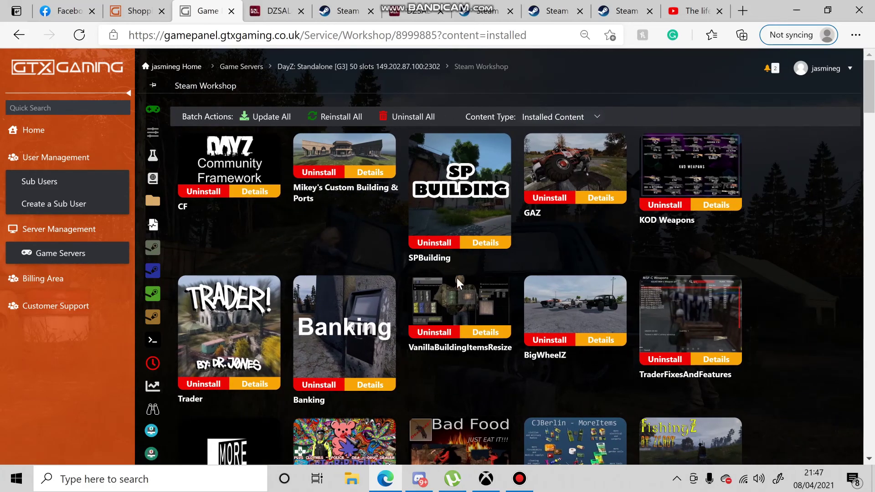
{"action": "mouse_move", "coordinate": [142, 283]}
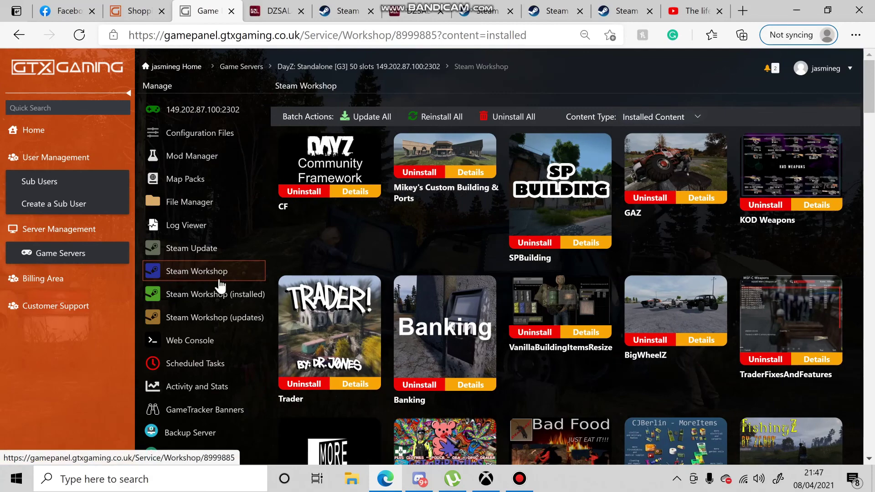
{"action": "scroll", "coordinate": [215, 300], "scroll_direction": "down", "scroll_amount": 7}
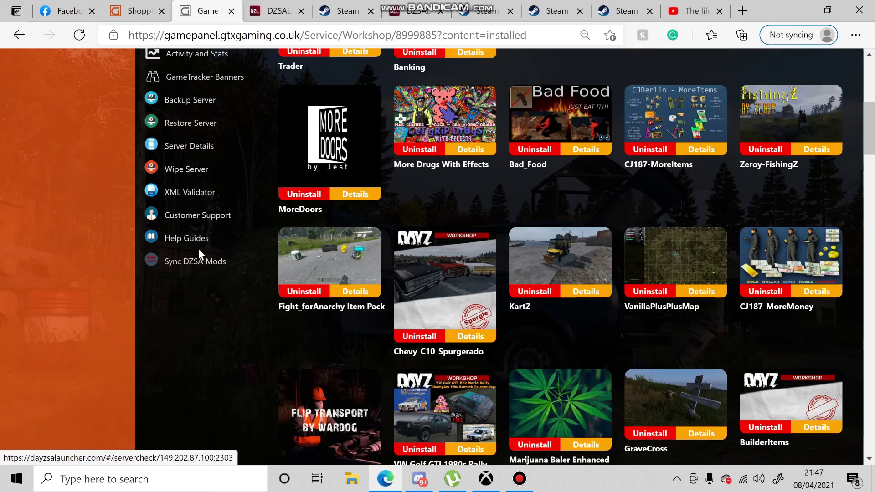
{"action": "scroll", "coordinate": [391, 231], "scroll_direction": "up", "scroll_amount": 7}
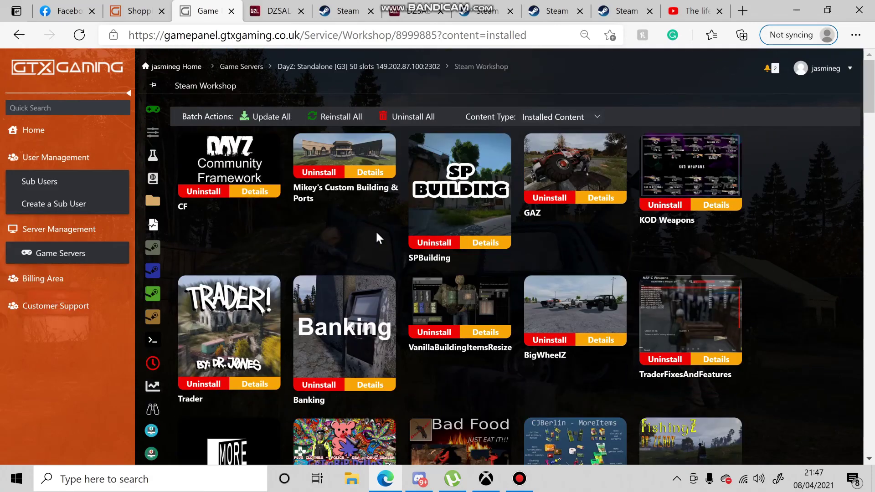
{"action": "mouse_move", "coordinate": [178, 269]}
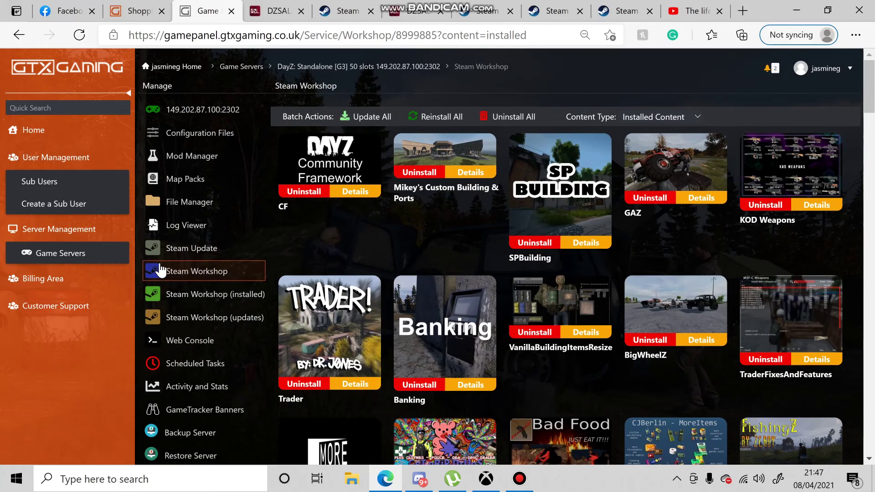